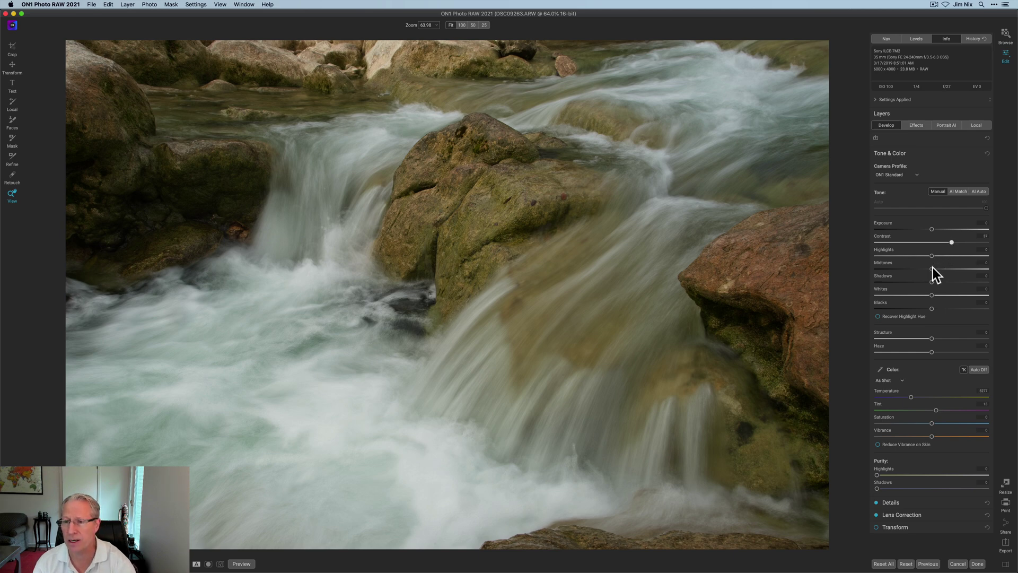
Raise the midtones and shadows slightly and cool the photo's white balance to a temperature of about 4700.
{"action": "left_click_drag", "start_coordinate": [931, 281], "coordinate": [934, 281]}
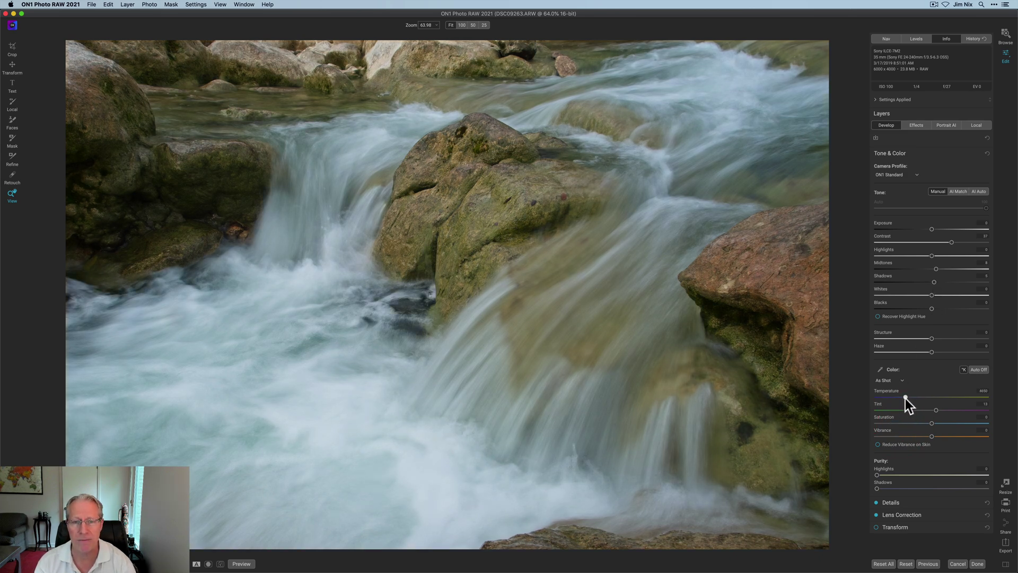
{"action": "mouse_move", "coordinate": [906, 399]}
{"action": "left_mouse_down"}
{"action": "mouse_move", "coordinate": [891, 398]}
{"action": "mouse_move", "coordinate": [912, 395]}
{"action": "left_mouse_up"}
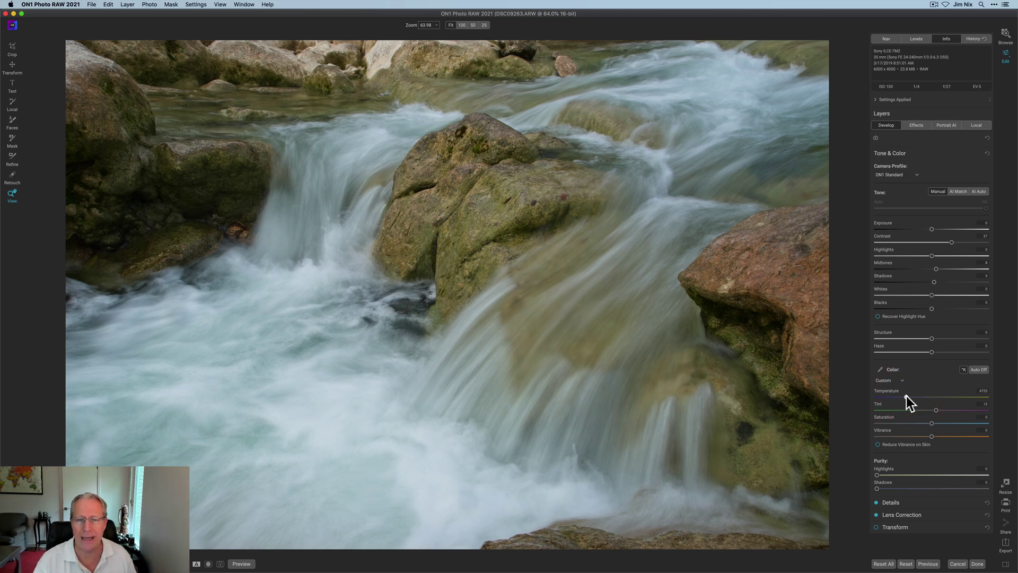
Add an HDR Look filter effect and invert its mask to hide it from the whole photo.
{"action": "left_click", "coordinate": [917, 126]}
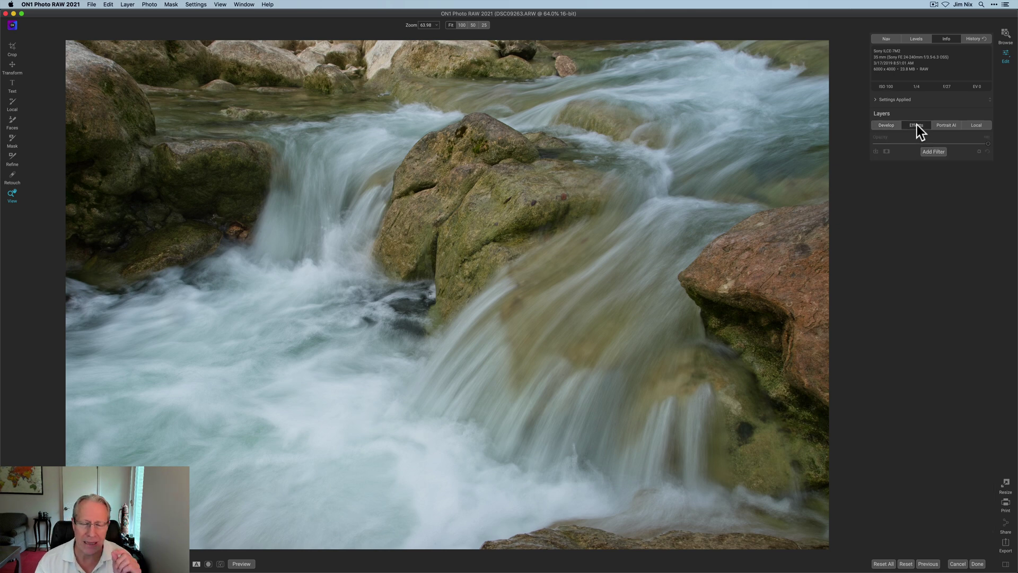
{"action": "left_click", "coordinate": [932, 151]}
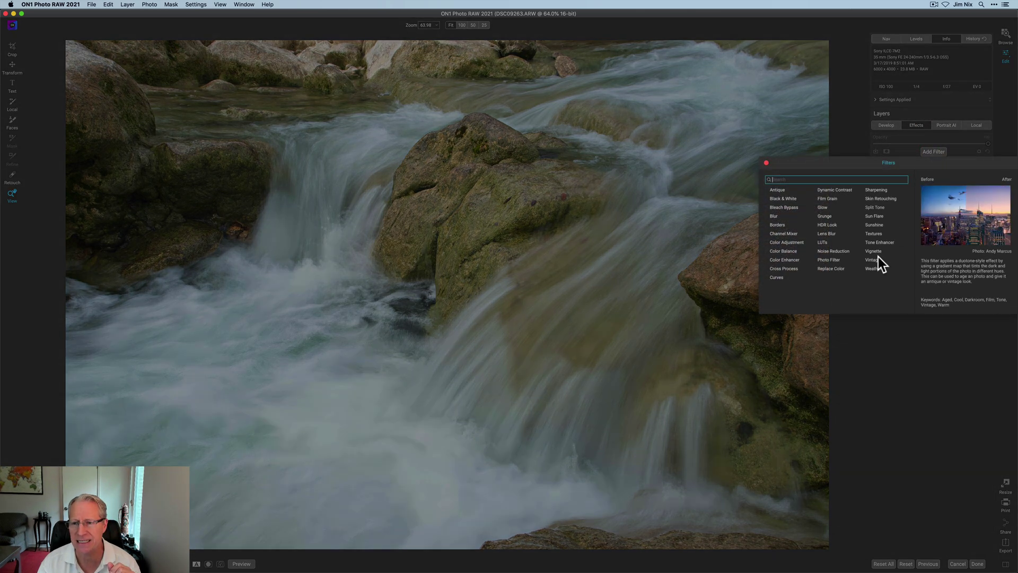
{"action": "left_click", "coordinate": [828, 225]}
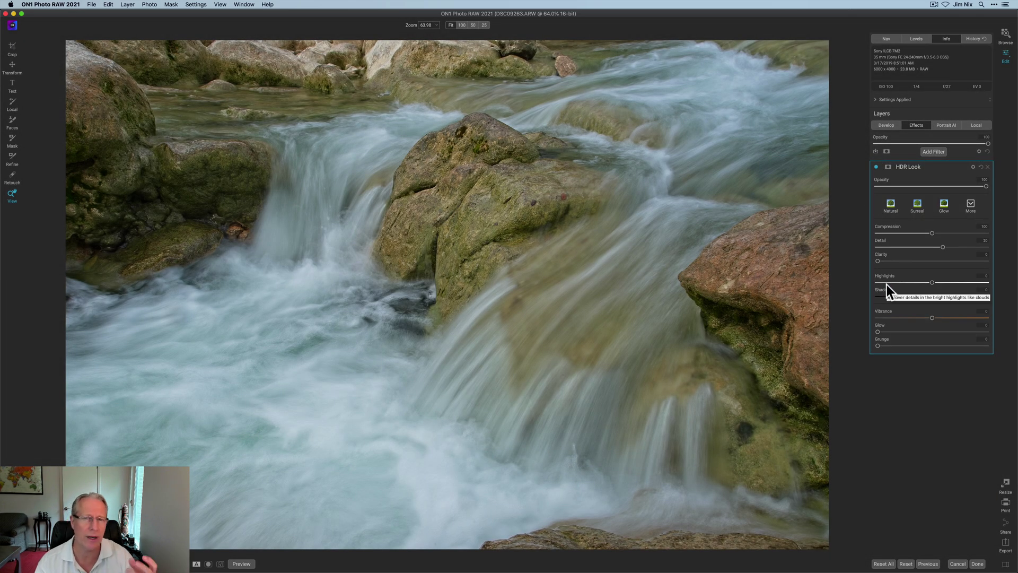
{"action": "left_click", "coordinate": [887, 167]}
{"action": "left_click", "coordinate": [918, 206]}
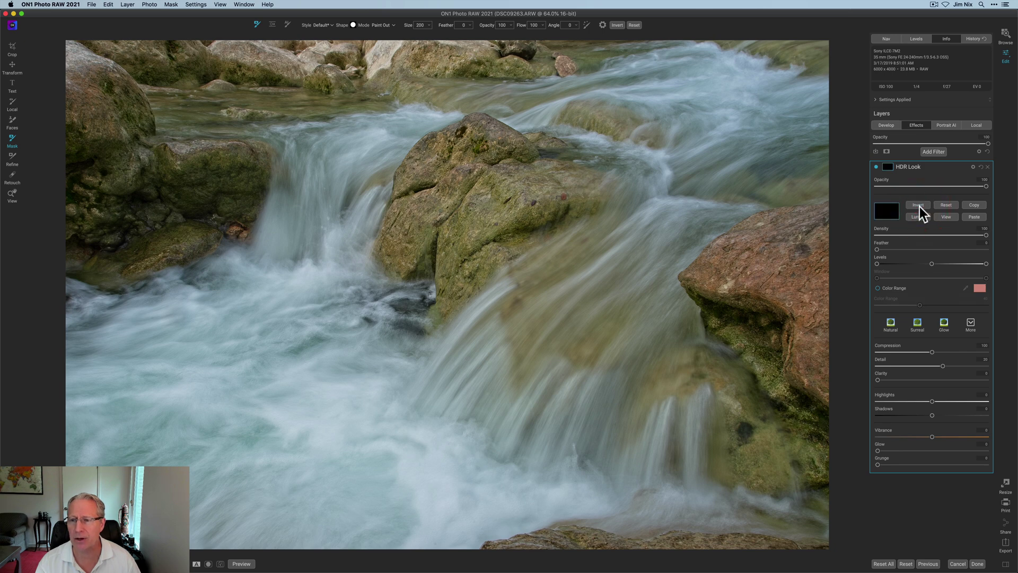
Paint the HDR Look into the central rock and the large right-hand rock using a Paint In mask brush of size 400.
{"action": "left_click", "coordinate": [383, 26]}
{"action": "left_click", "coordinate": [384, 39]}
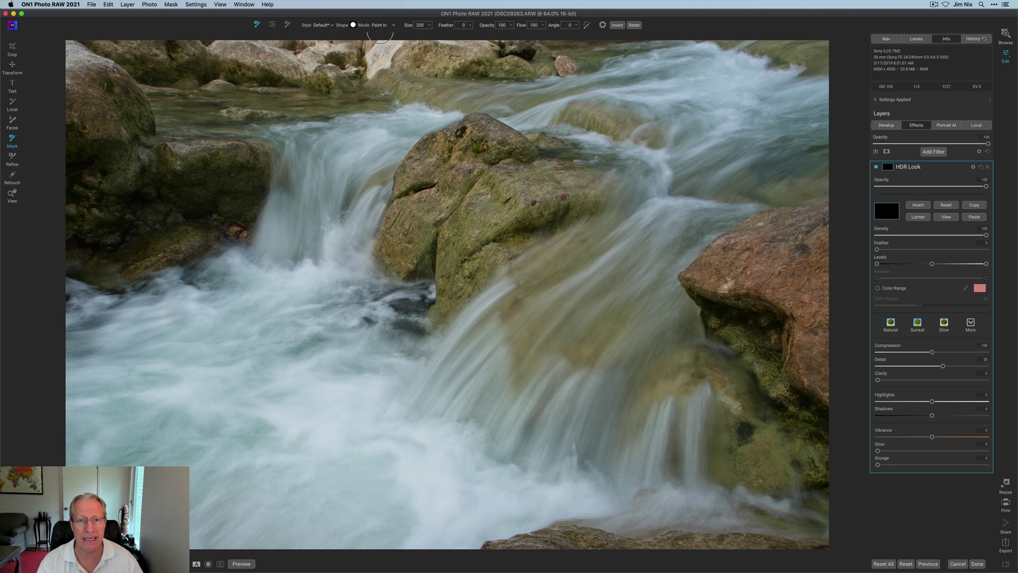
{"action": "key", "text": "bracketright"}
{"action": "key", "text": "bracketright"}
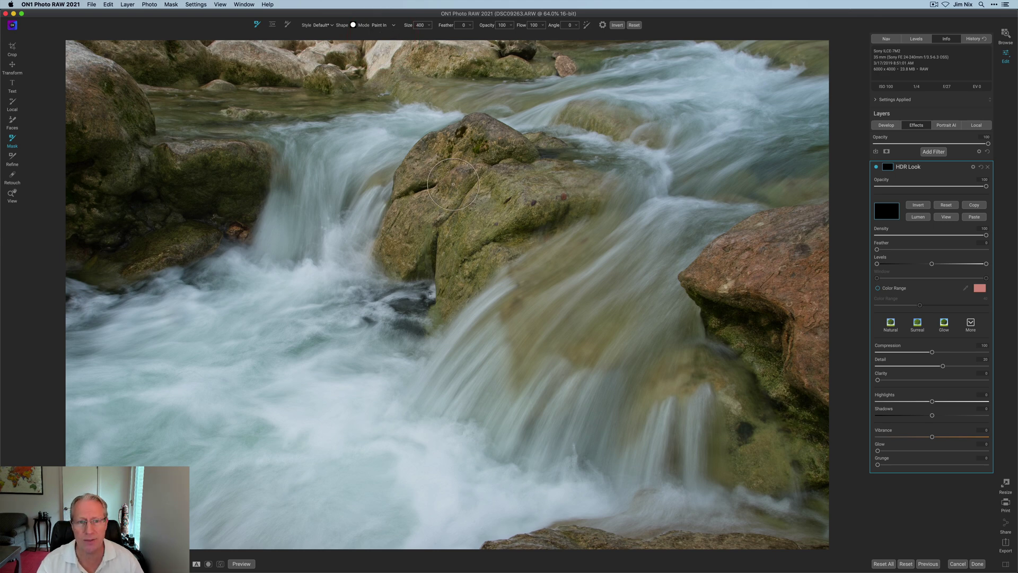
{"action": "mouse_move", "coordinate": [453, 184]}
{"action": "left_mouse_down"}
{"action": "mouse_move", "coordinate": [474, 154]}
{"action": "mouse_move", "coordinate": [507, 156]}
{"action": "mouse_move", "coordinate": [555, 194]}
{"action": "mouse_move", "coordinate": [476, 237]}
{"action": "mouse_move", "coordinate": [454, 268]}
{"action": "mouse_move", "coordinate": [414, 249]}
{"action": "mouse_move", "coordinate": [418, 183]}
{"action": "mouse_move", "coordinate": [483, 149]}
{"action": "mouse_move", "coordinate": [581, 259]}
{"action": "left_mouse_up"}
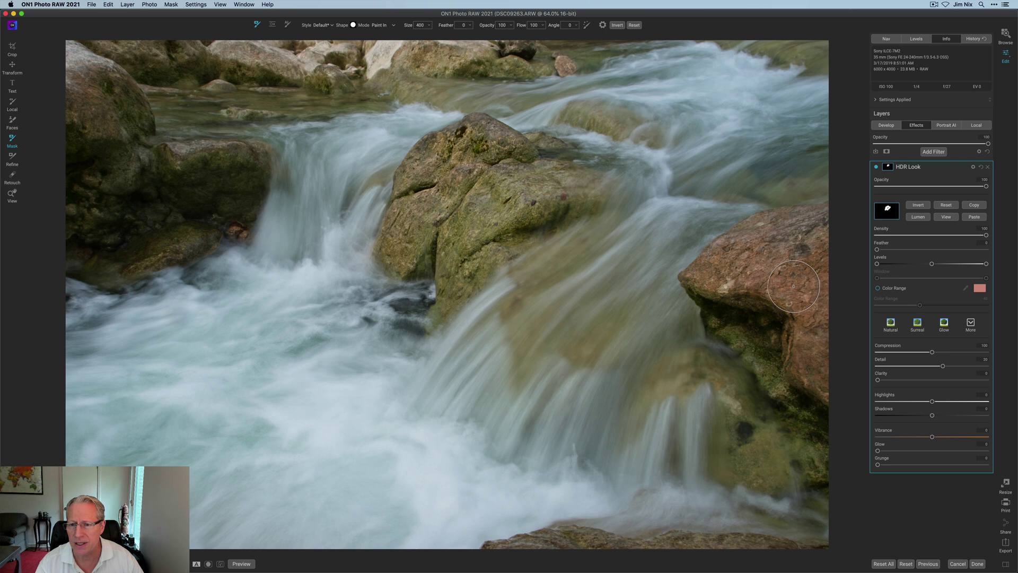
{"action": "left_click", "coordinate": [772, 457]}
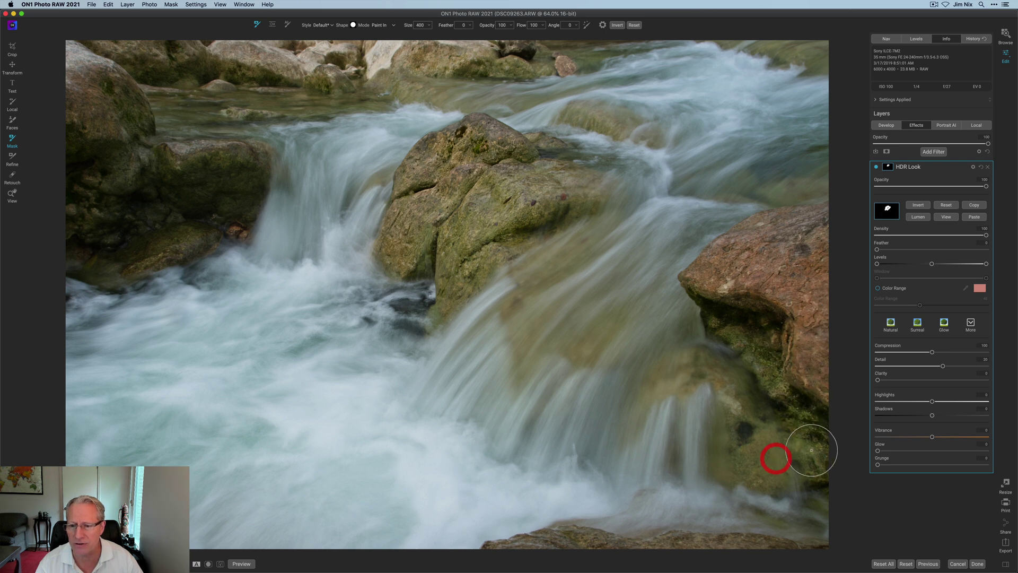
Reduce the mask brush to size 175 and paint the HDR Look onto the rock along the photo's lower edge.
{"action": "mouse_move", "coordinate": [766, 562]}
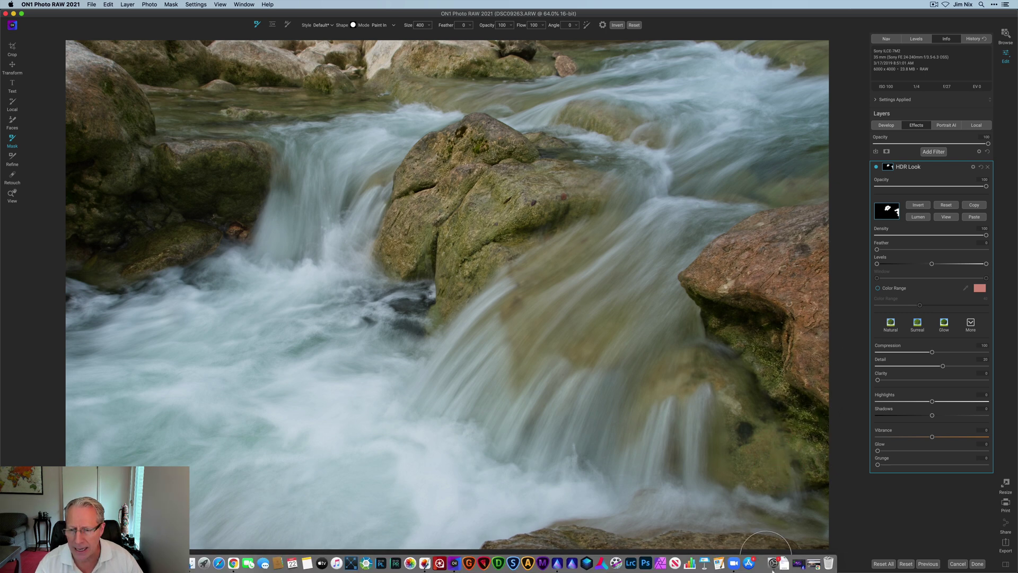
{"action": "key", "text": "bracketleft"}
{"action": "key", "text": "bracketleft"}
{"action": "key", "text": "bracketleft"}
{"action": "key", "text": "bracketleft"}
{"action": "key", "text": "bracketleft"}
{"action": "key", "text": "bracketleft"}
{"action": "key", "text": "bracketleft"}
{"action": "key", "text": "bracketleft"}
{"action": "key", "text": "bracketleft"}
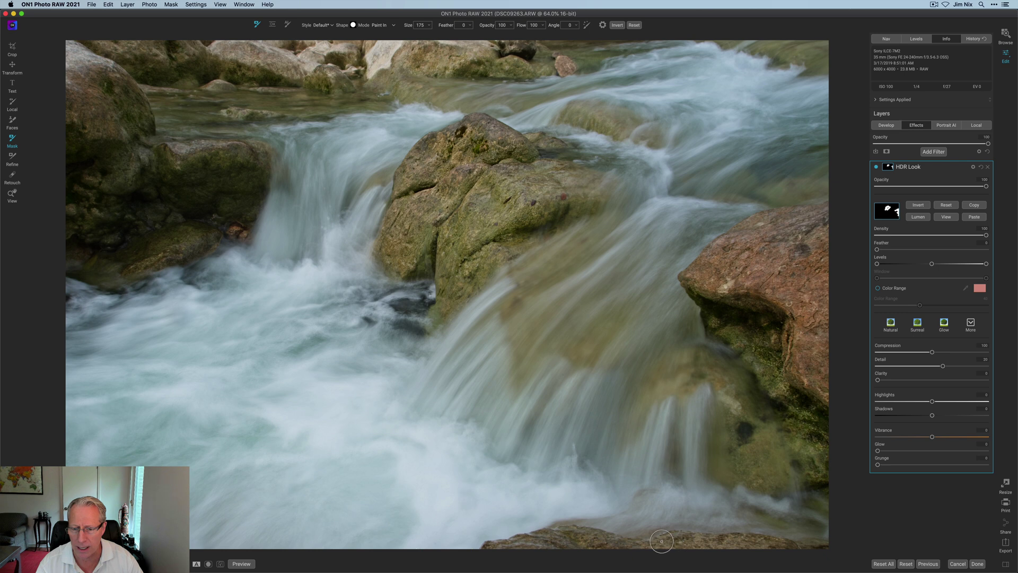
Enlarge the mask brush to size 400 and paint the HDR Look onto the left-hand rocks and those along the photo's upper edge.
{"action": "key", "text": "bracketright"}
{"action": "key", "text": "bracketright"}
{"action": "key", "text": "bracketright"}
{"action": "key", "text": "bracketright"}
{"action": "key", "text": "bracketright"}
{"action": "key", "text": "bracketright"}
{"action": "key", "text": "bracketright"}
{"action": "key", "text": "bracketright"}
{"action": "key", "text": "bracketright"}
{"action": "mouse_move", "coordinate": [230, 166]}
{"action": "left_mouse_down"}
{"action": "mouse_move", "coordinate": [227, 199]}
{"action": "mouse_move", "coordinate": [162, 229]}
{"action": "mouse_move", "coordinate": [187, 184]}
{"action": "mouse_move", "coordinate": [143, 150]}
{"action": "mouse_move", "coordinate": [96, 81]}
{"action": "mouse_move", "coordinate": [79, 90]}
{"action": "mouse_move", "coordinate": [114, 175]}
{"action": "mouse_move", "coordinate": [84, 149]}
{"action": "mouse_move", "coordinate": [130, 207]}
{"action": "mouse_move", "coordinate": [101, 69]}
{"action": "left_mouse_up"}
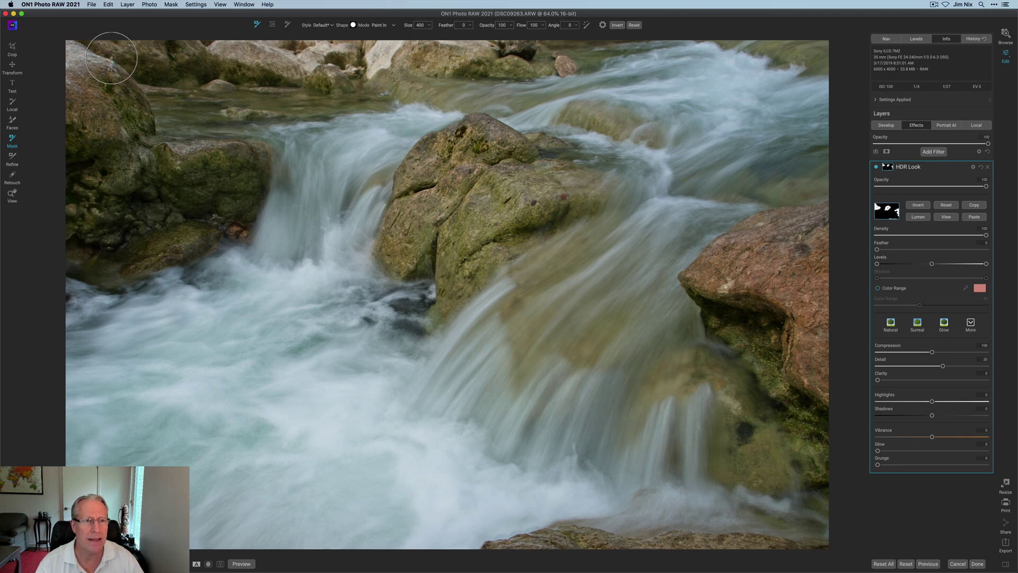
{"action": "left_click_drag", "start_coordinate": [461, 53], "coordinate": [470, 65]}
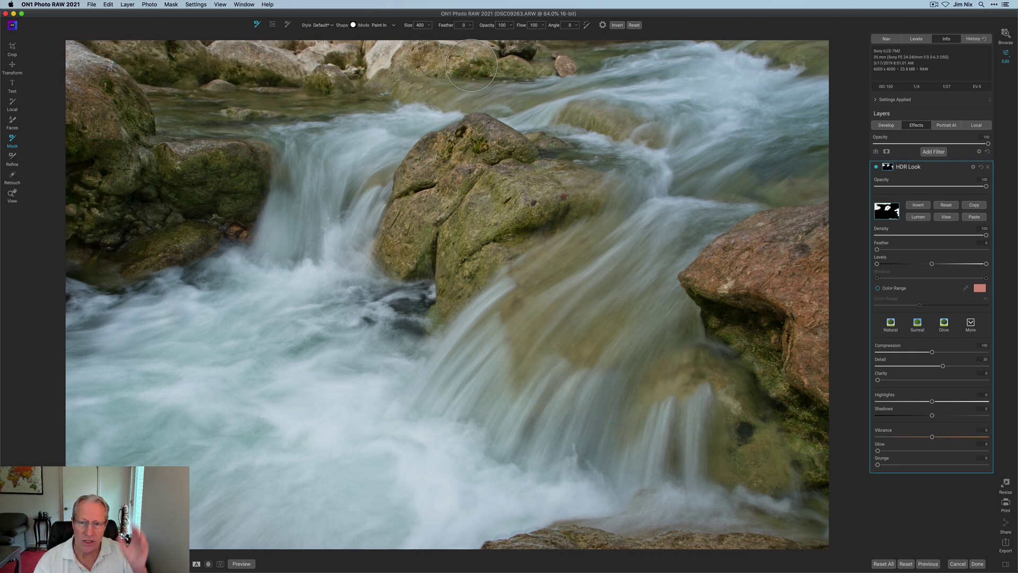
Add a Color Balance filter and tint the highlights with a moderate amount of blue.
{"action": "left_click", "coordinate": [934, 152]}
{"action": "left_click", "coordinate": [794, 250]}
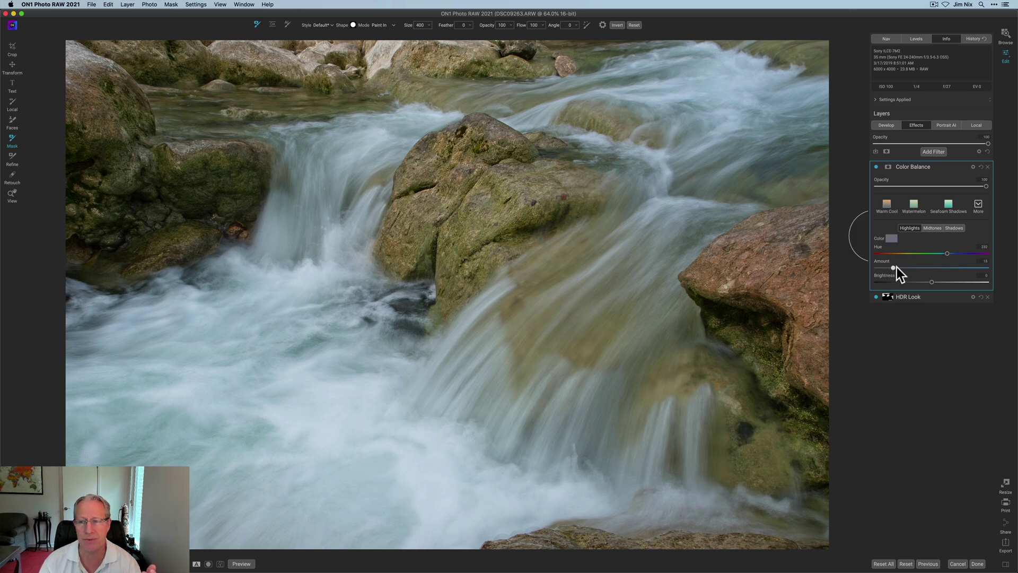
{"action": "left_click_drag", "start_coordinate": [919, 265], "coordinate": [944, 263]}
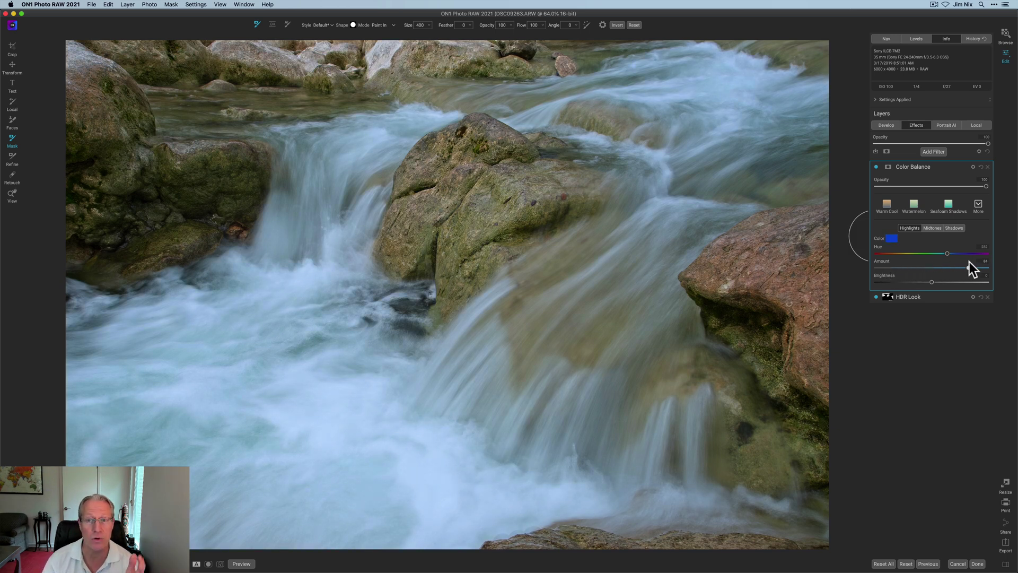
{"action": "left_click_drag", "start_coordinate": [968, 261], "coordinate": [926, 268]}
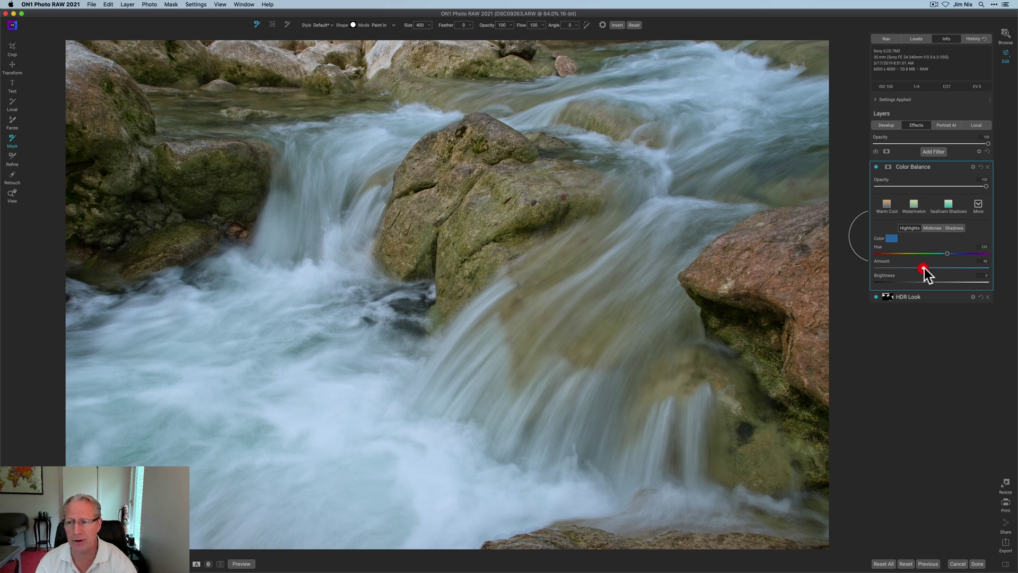
Tint the Color Balance midtones a muted red with hue 9 and compare the photo with the filter off and on.
{"action": "left_click", "coordinate": [931, 229]}
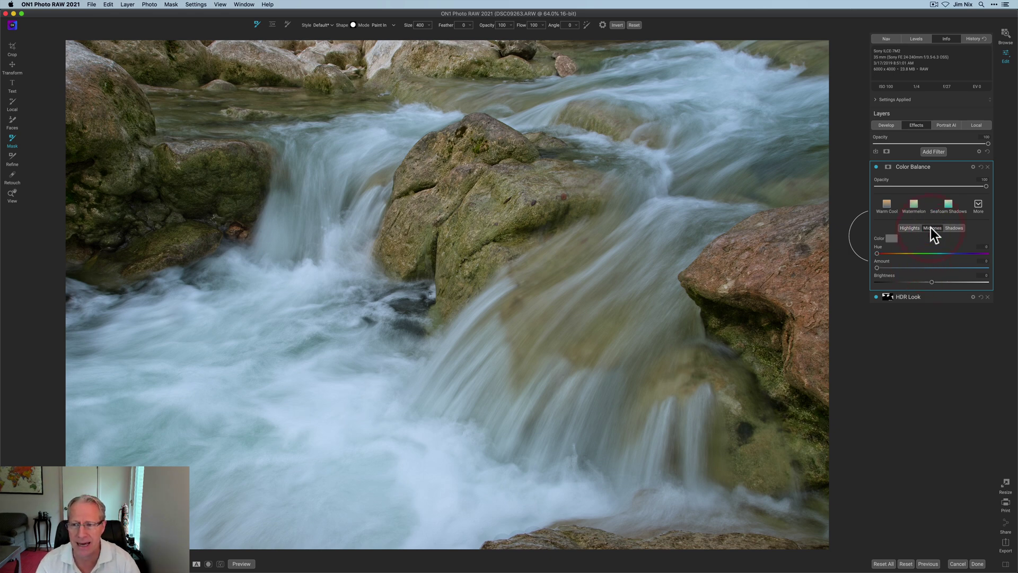
{"action": "left_click", "coordinate": [879, 253]}
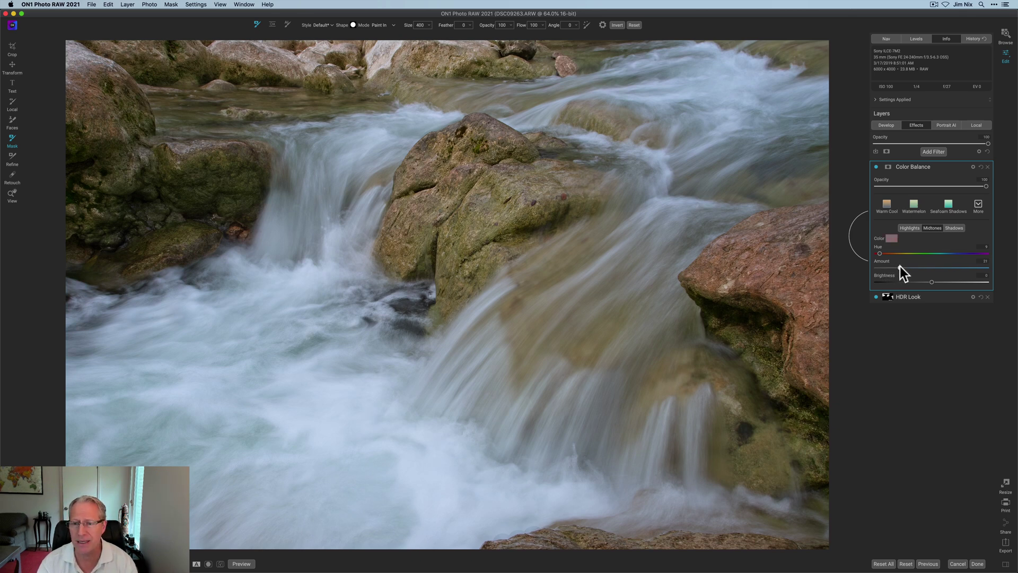
{"action": "left_click", "coordinate": [876, 167]}
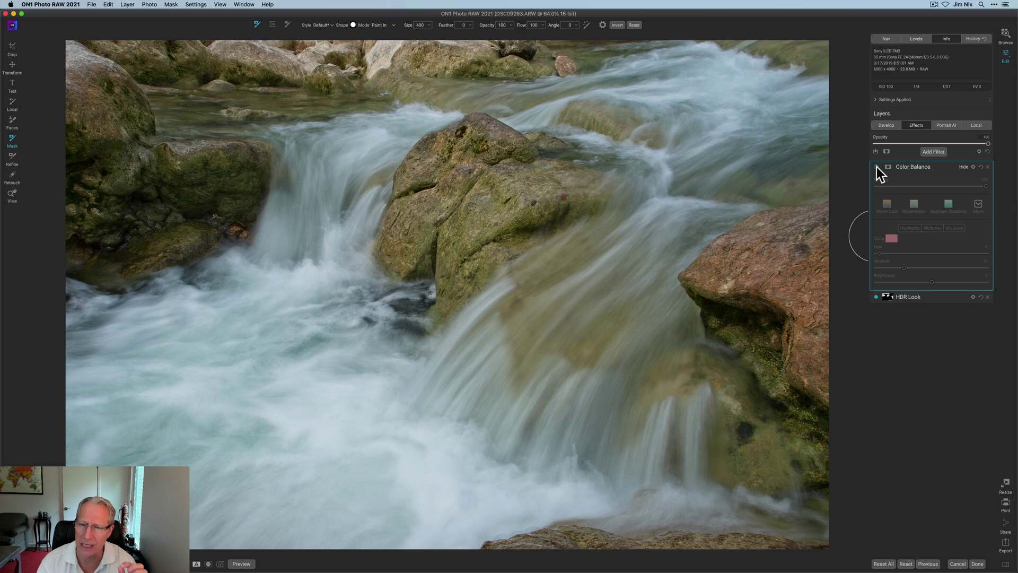
{"action": "left_click", "coordinate": [876, 167]}
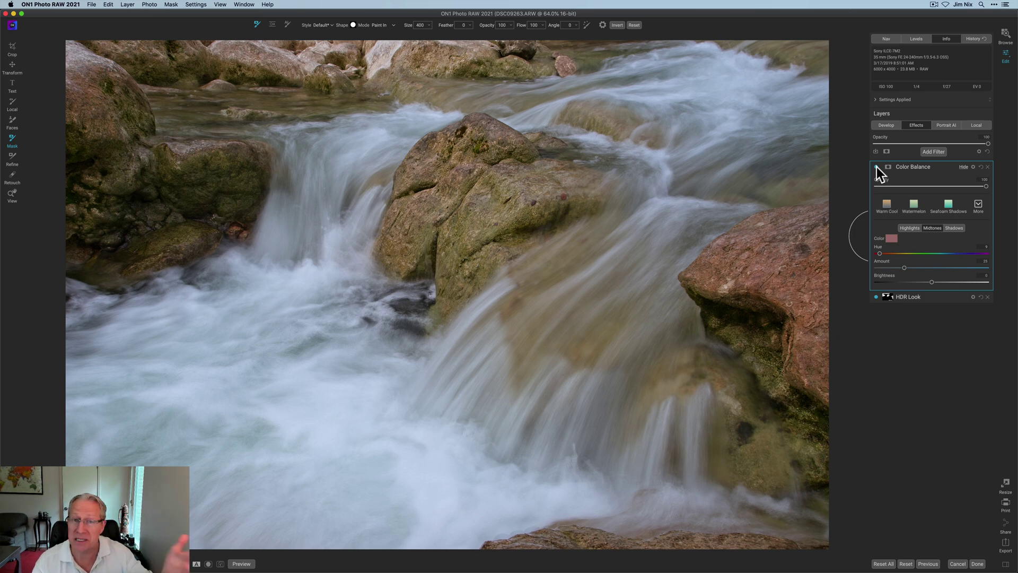
Compare the Color Balance filter off and on again and increase its blue highlights amount to about 51.
{"action": "left_click", "coordinate": [905, 226]}
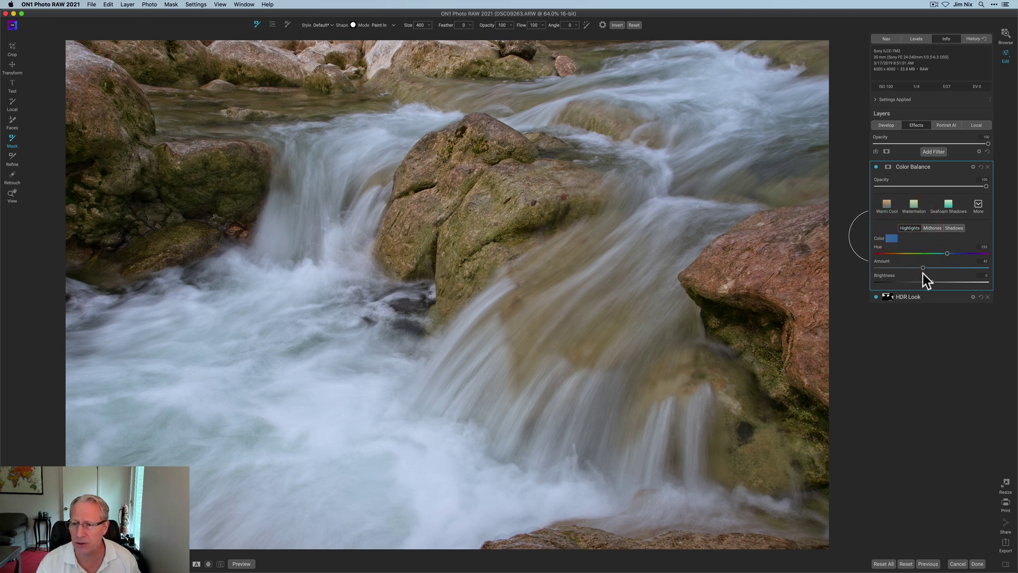
{"action": "left_click", "coordinate": [795, 333]}
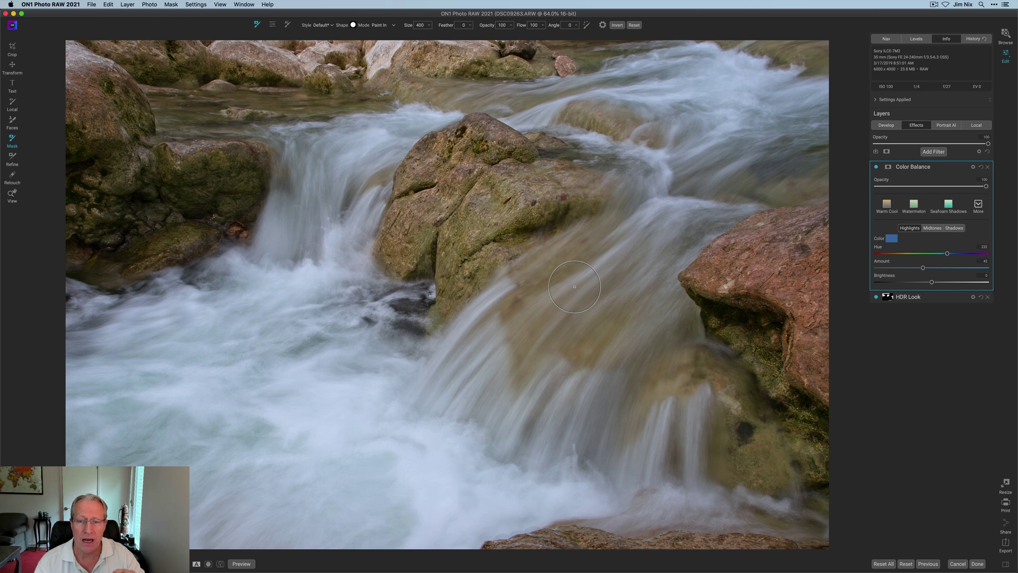
{"action": "left_click", "coordinate": [877, 167]}
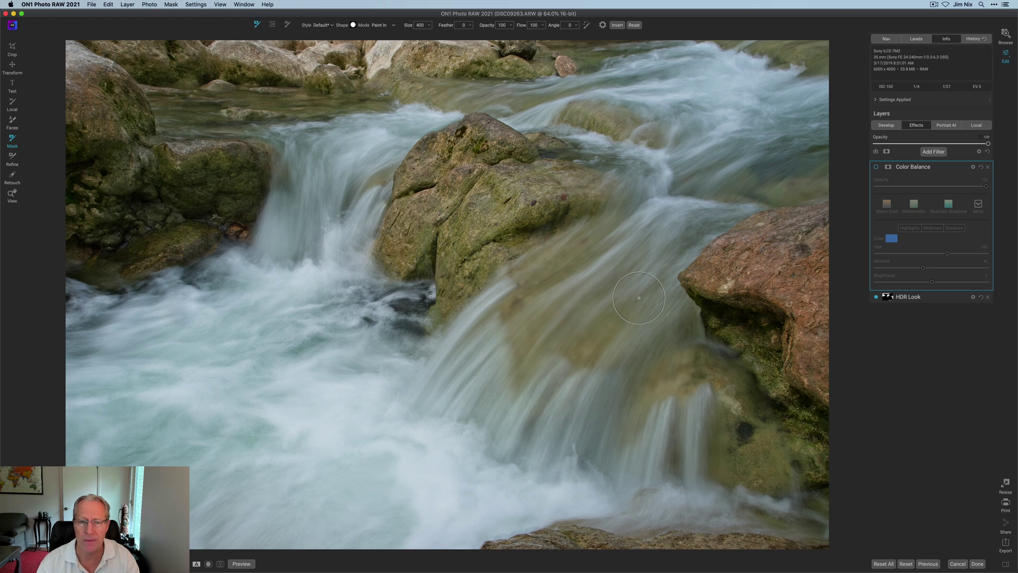
{"action": "left_click", "coordinate": [876, 167]}
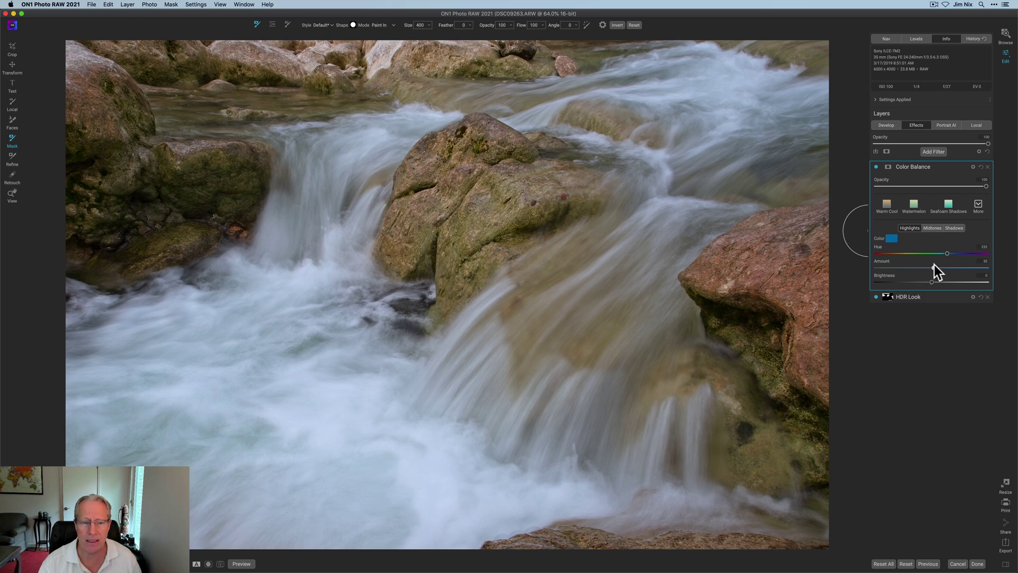
{"action": "left_click_drag", "start_coordinate": [936, 265], "coordinate": [931, 265]}
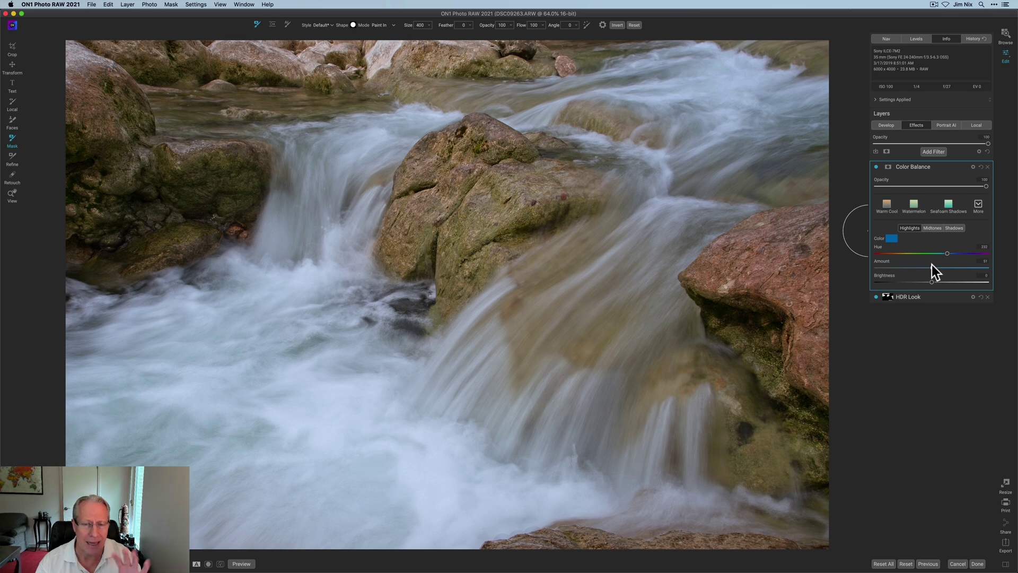
Add a Color Enhancer filter, shifting the red hue toward magenta and the orange hue toward red.
{"action": "left_click", "coordinate": [940, 151]}
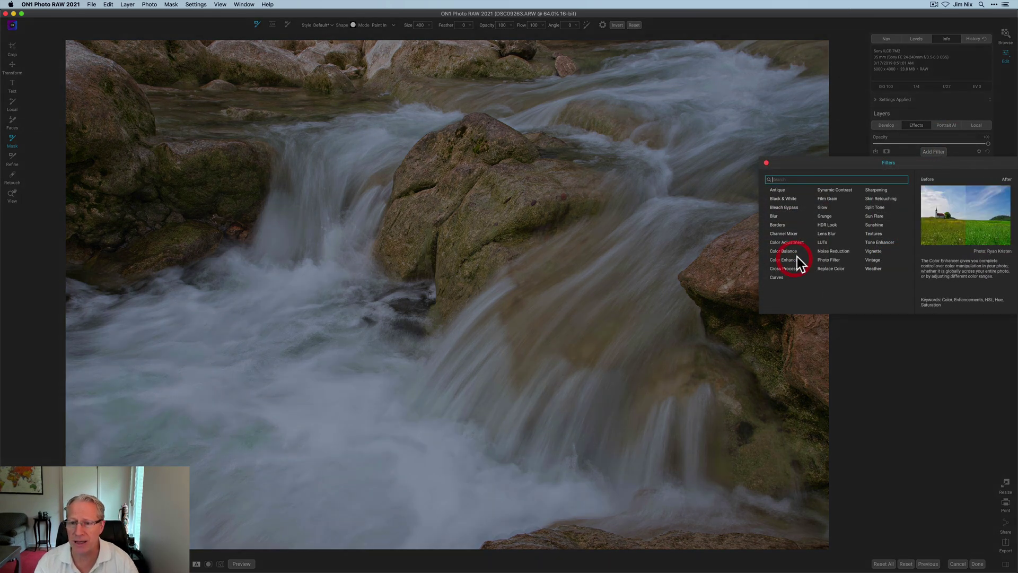
{"action": "left_click", "coordinate": [794, 259]}
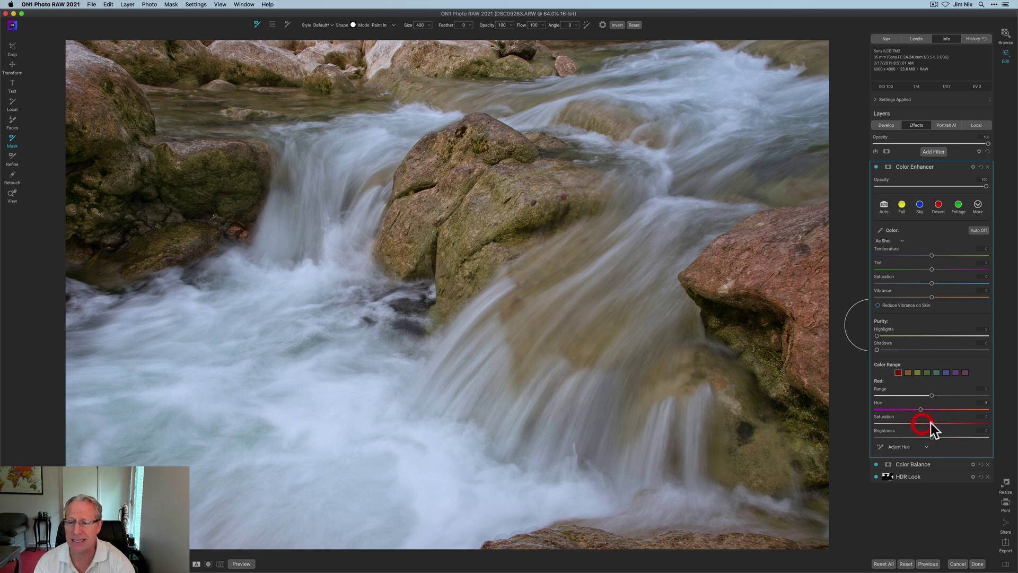
{"action": "left_click", "coordinate": [908, 372]}
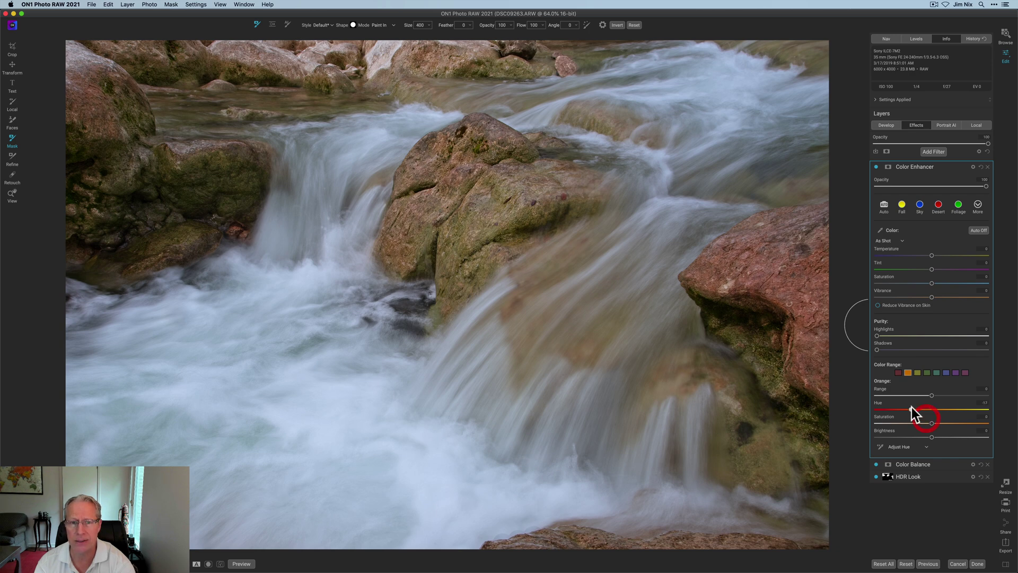
{"action": "left_click_drag", "start_coordinate": [924, 422], "coordinate": [924, 422]}
Shift the Color Enhancer's yellow hue toward orange with slightly reduced saturation, and compare the photo with the filter off and on.
{"action": "left_click", "coordinate": [917, 372]}
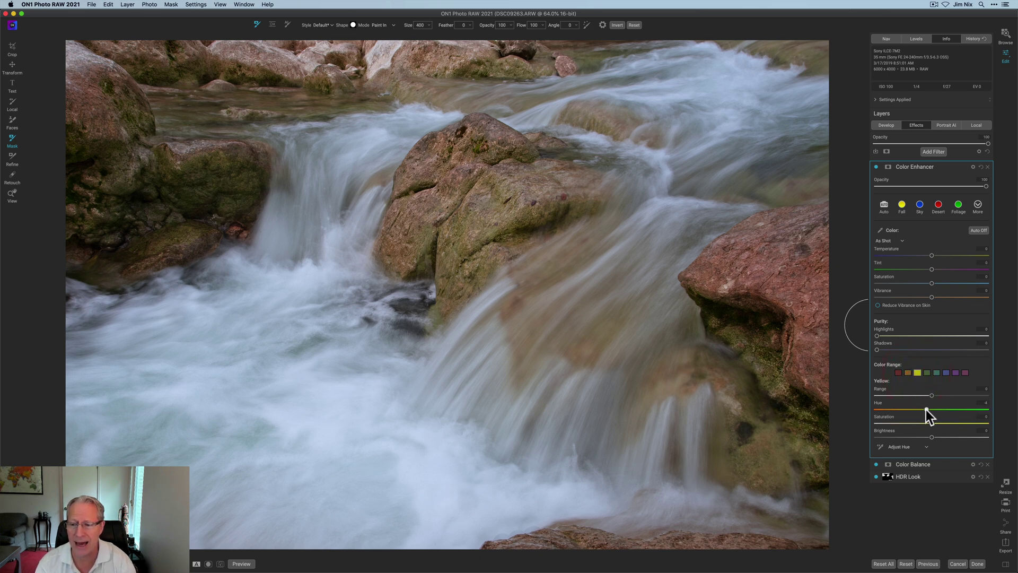
{"action": "left_click_drag", "start_coordinate": [916, 410], "coordinate": [915, 410]}
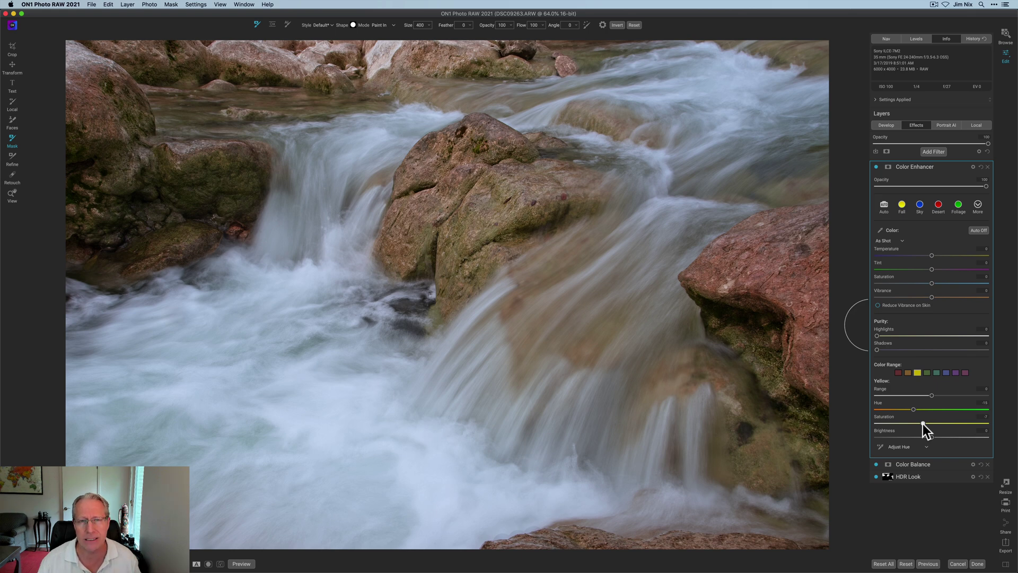
{"action": "left_click", "coordinate": [876, 167]}
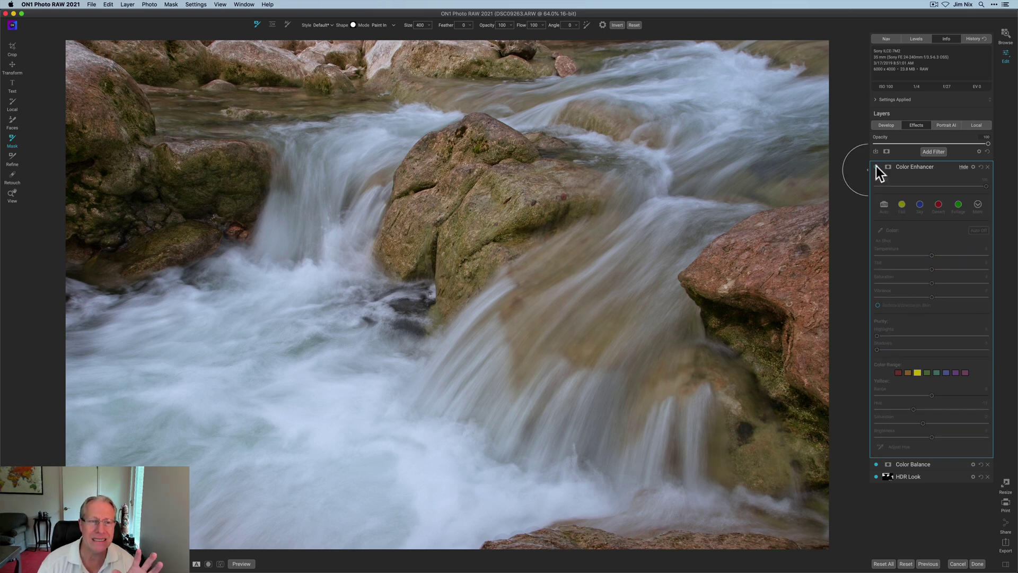
{"action": "left_click", "coordinate": [876, 167]}
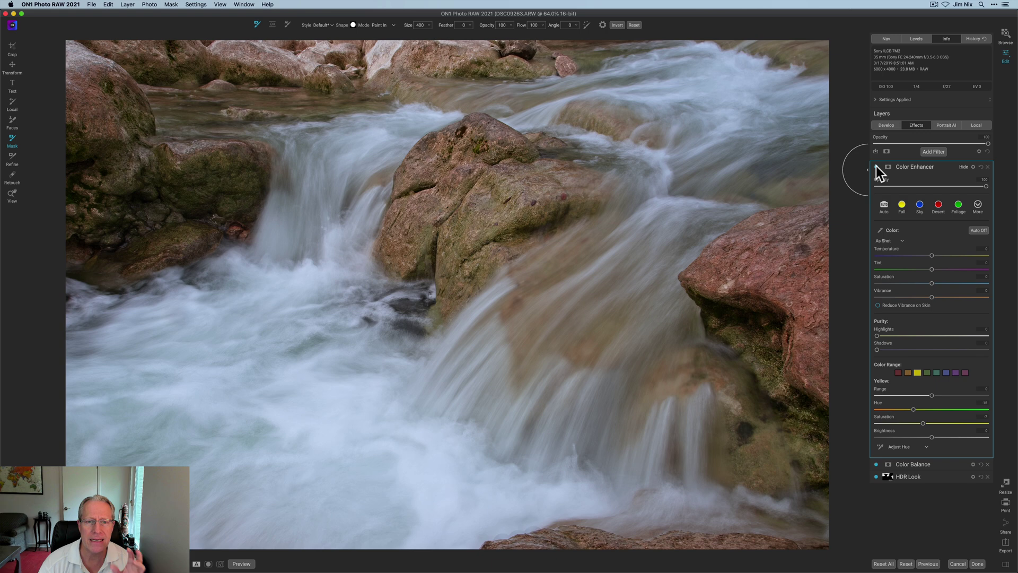
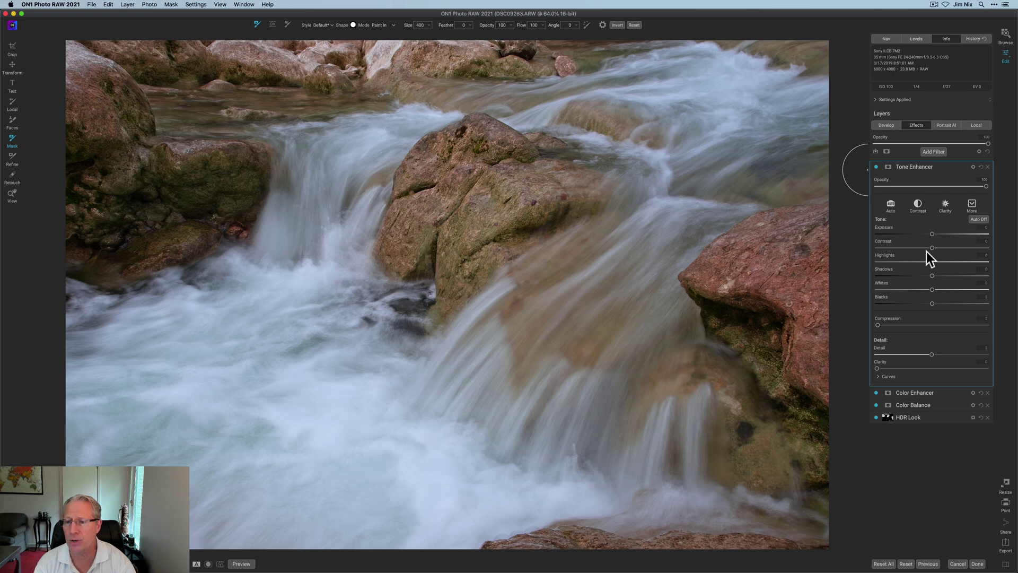
Create a luminosity mask for the Tone Enhancer filter and display the mask over the photo.
{"action": "left_click", "coordinate": [887, 167]}
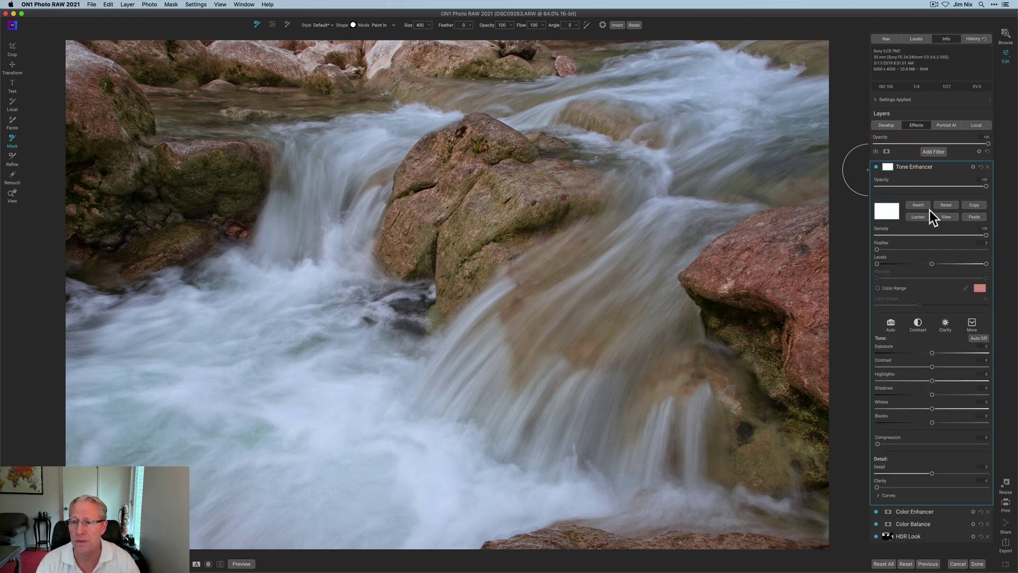
{"action": "left_click", "coordinate": [921, 216]}
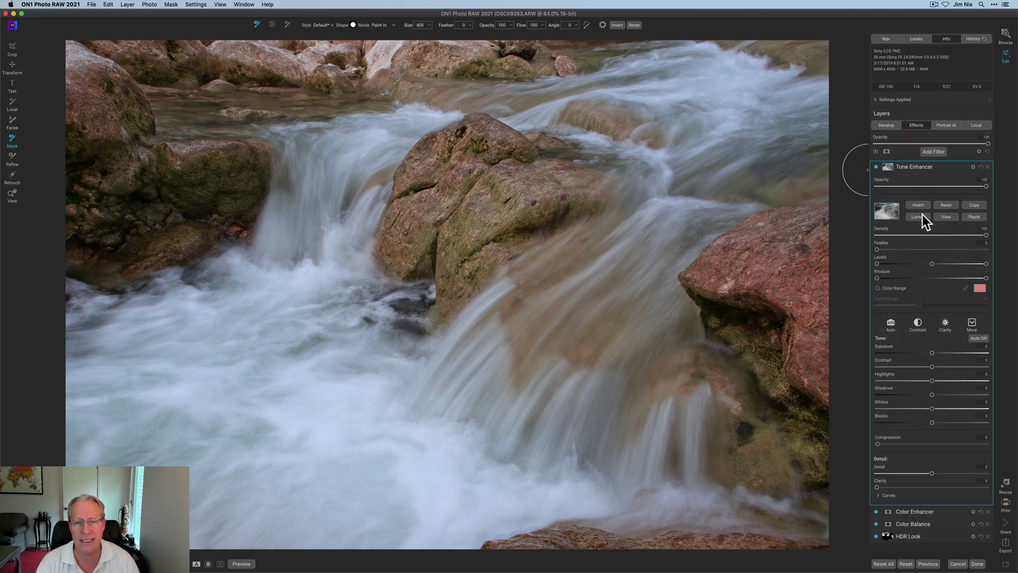
{"action": "left_click", "coordinate": [947, 216]}
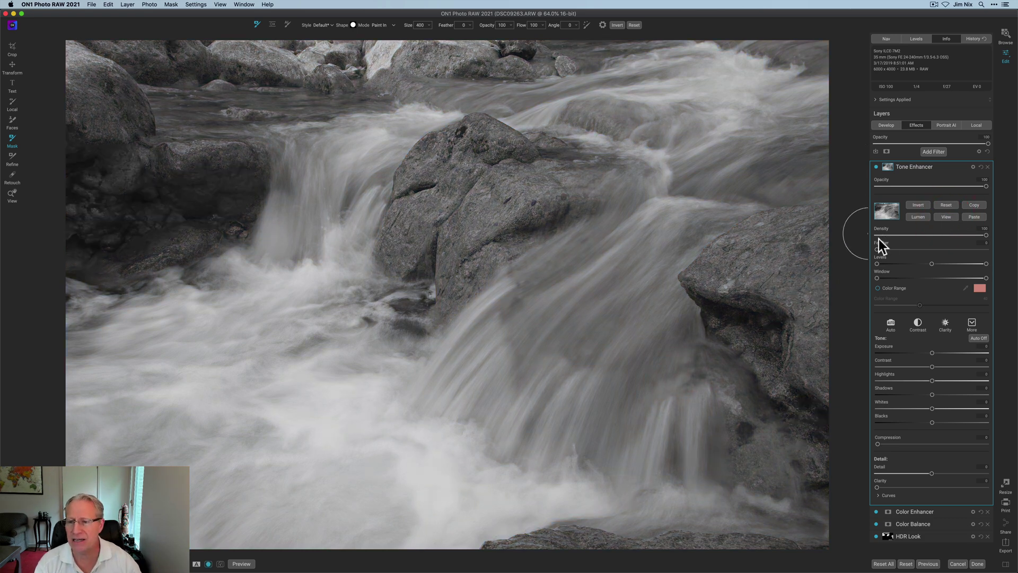
Strengthen the luminosity mask's contrast by narrowing its black and white levels and raising the window's lower limit, and return to the photo.
{"action": "left_click_drag", "start_coordinate": [877, 263], "coordinate": [900, 263]}
{"action": "left_click", "coordinate": [986, 264]}
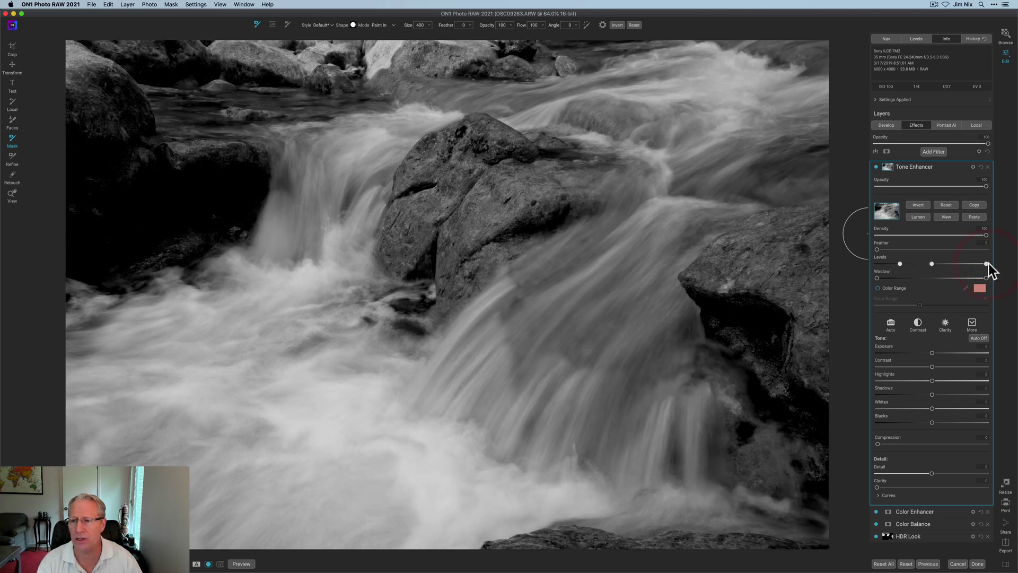
{"action": "left_click_drag", "start_coordinate": [986, 263], "coordinate": [968, 263]}
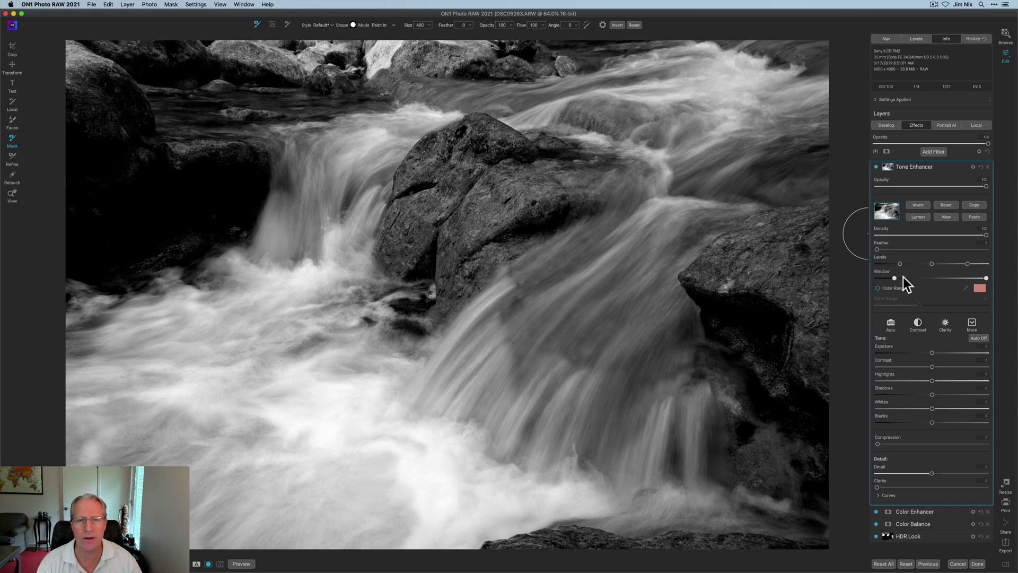
{"action": "mouse_move", "coordinate": [904, 277]}
{"action": "left_mouse_down"}
{"action": "mouse_move", "coordinate": [914, 279]}
{"action": "mouse_move", "coordinate": [903, 279]}
{"action": "left_mouse_up"}
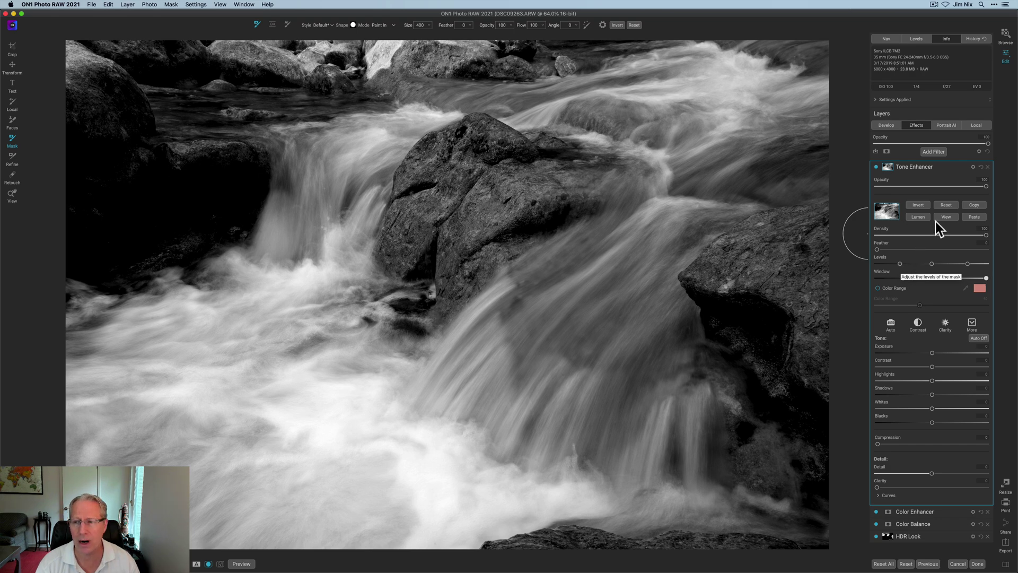
{"action": "key", "text": "super+m"}
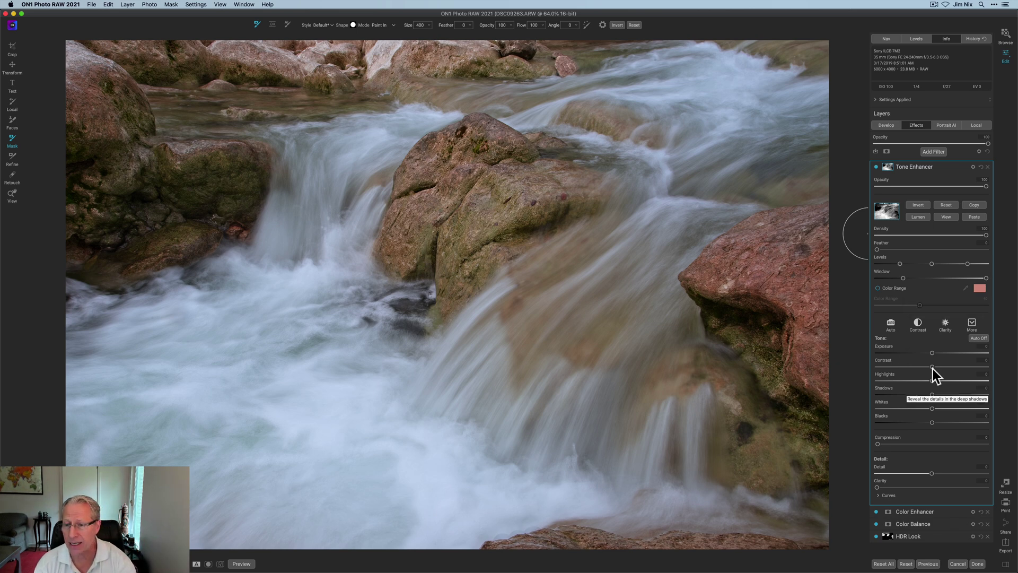
Raise the Tone Enhancer's highlights to about 16 and whites to about 19, compare it off and on, and slightly reduce its detail.
{"action": "left_click_drag", "start_coordinate": [931, 379], "coordinate": [936, 379]}
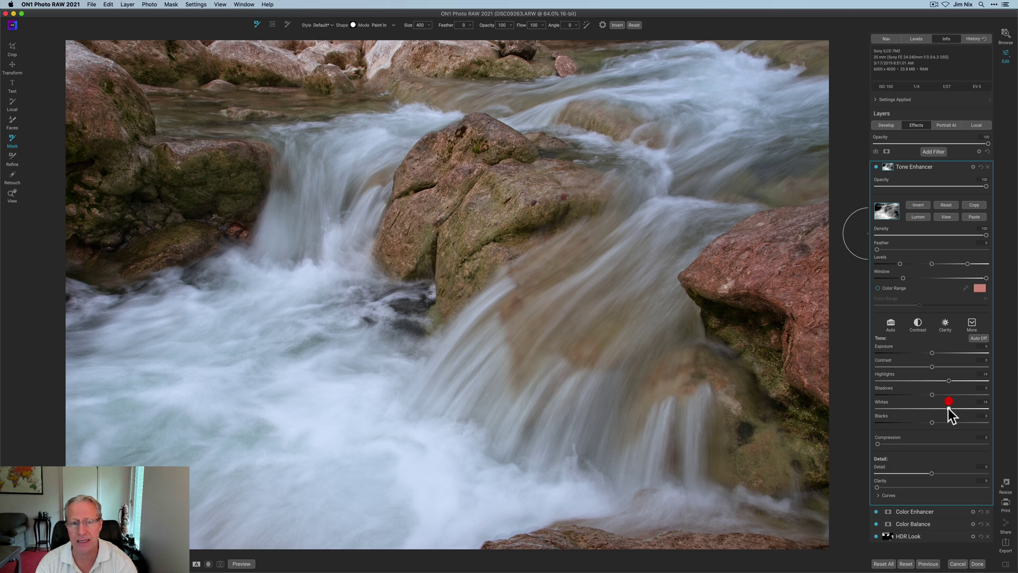
{"action": "left_click_drag", "start_coordinate": [954, 407], "coordinate": [951, 381]}
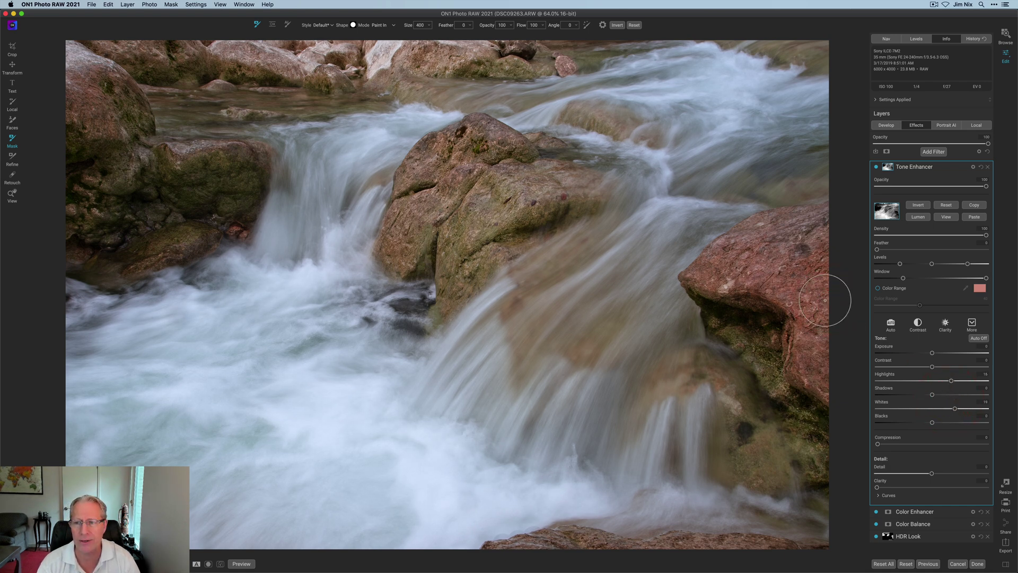
{"action": "left_click", "coordinate": [876, 167]}
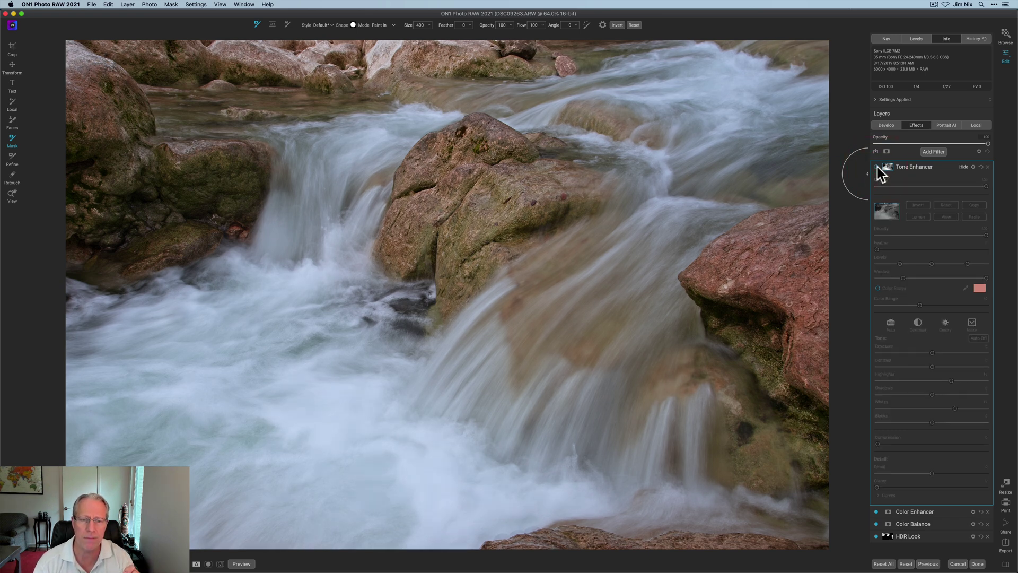
{"action": "left_click", "coordinate": [877, 166]}
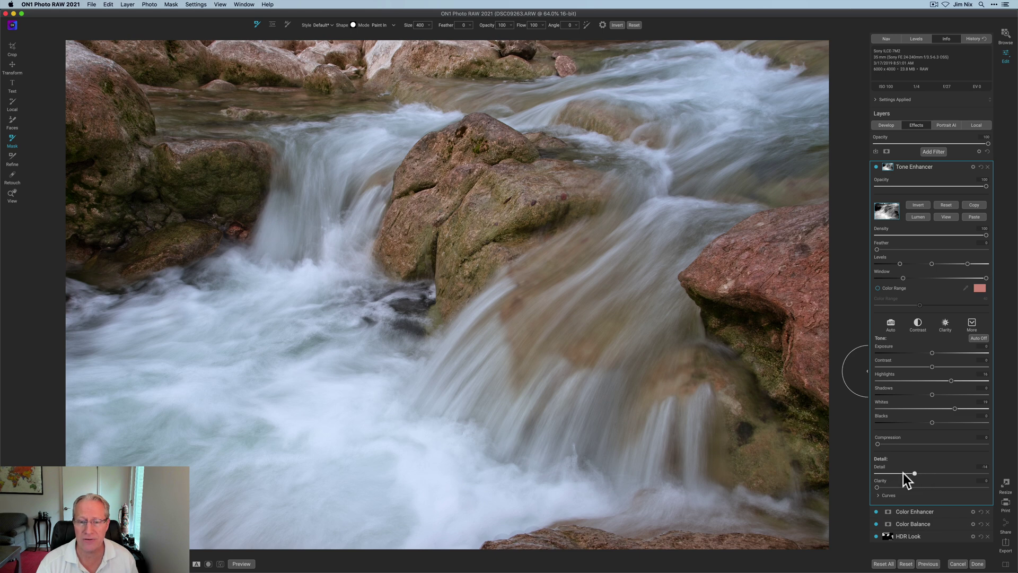
{"action": "left_click_drag", "start_coordinate": [898, 472], "coordinate": [844, 465]}
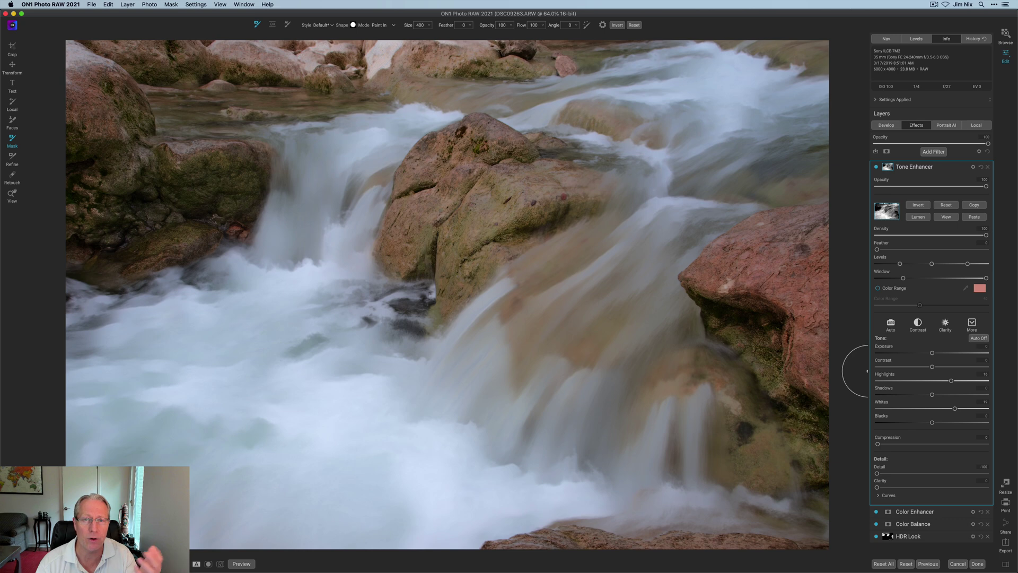
{"action": "double_click", "coordinate": [879, 467]}
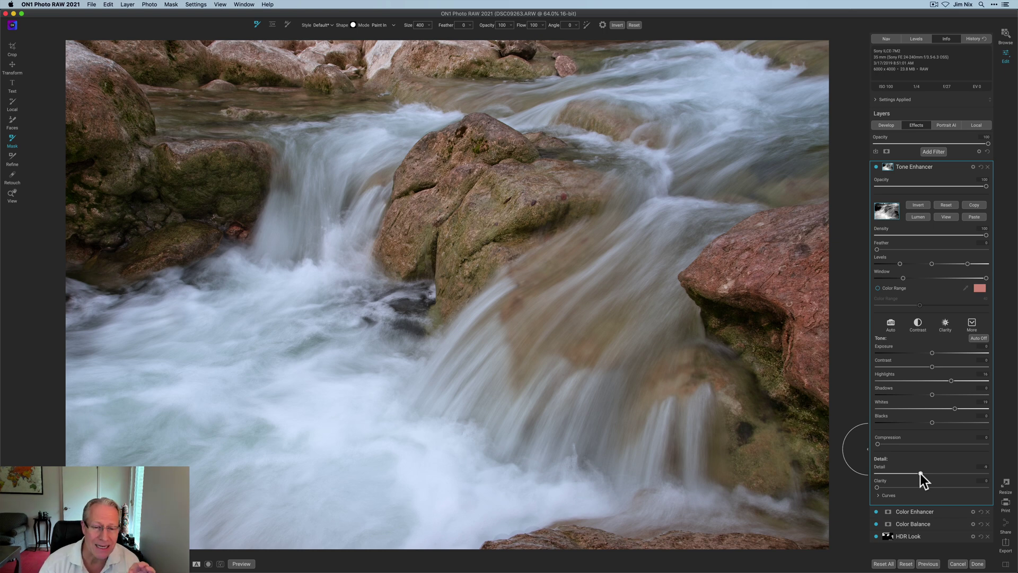
Copy the luminosity mask into a second Tone Enhancer filter and invert it to target the dark rocks.
{"action": "left_click", "coordinate": [973, 205]}
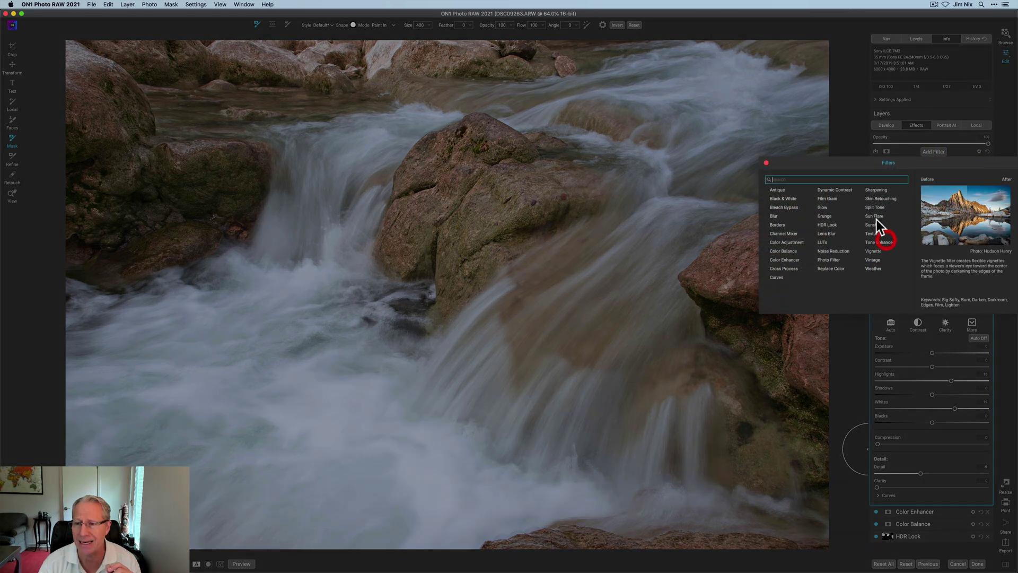
{"action": "left_click", "coordinate": [879, 242]}
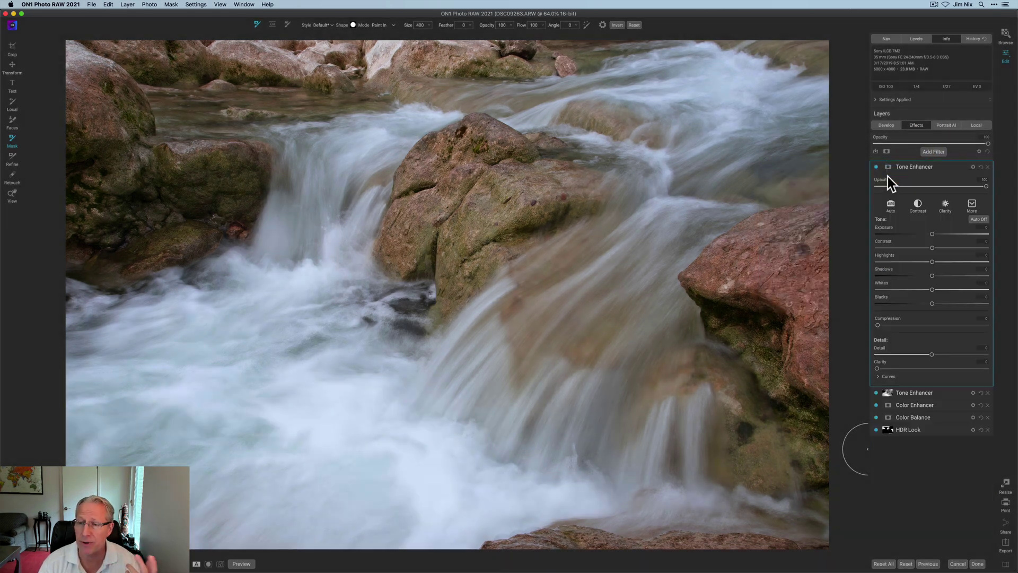
{"action": "left_click", "coordinate": [889, 169]}
{"action": "left_click", "coordinate": [971, 214]}
{"action": "left_click", "coordinate": [920, 206]}
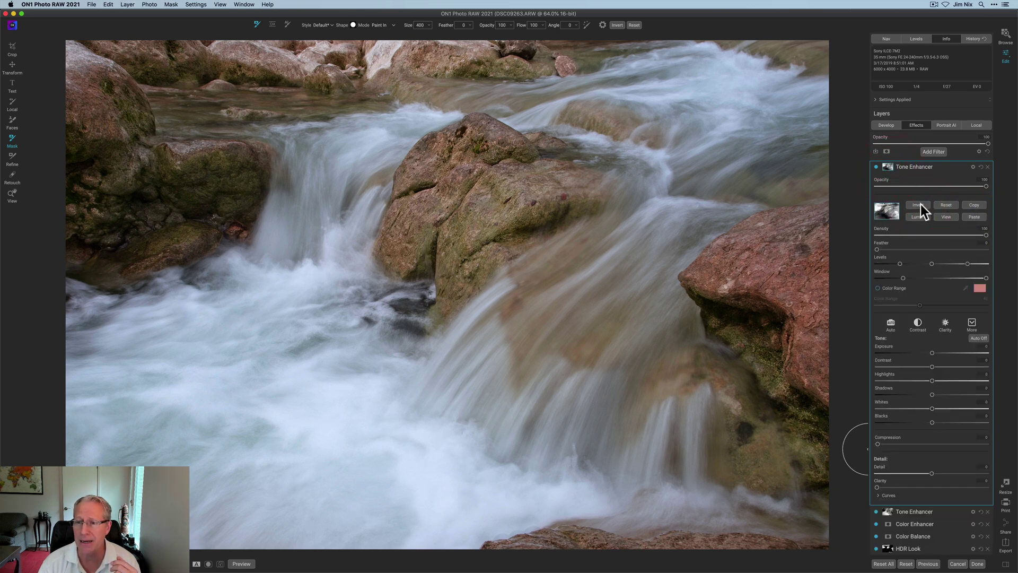
Display the inverted mask, refine its levels for slightly more contrast, and return to the photo.
{"action": "left_click", "coordinate": [945, 218]}
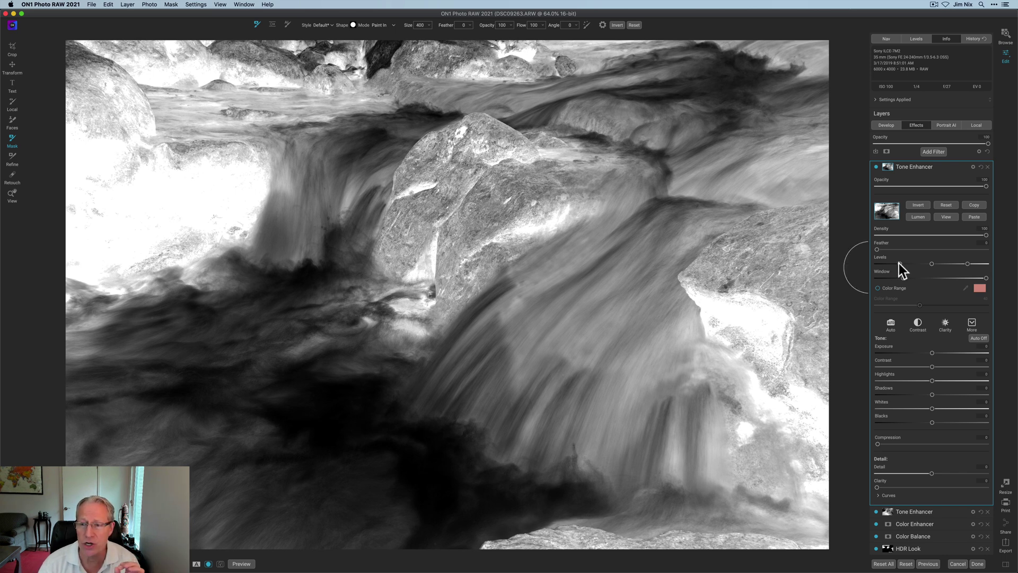
{"action": "left_click_drag", "start_coordinate": [899, 263], "coordinate": [933, 263]}
{"action": "left_click_drag", "start_coordinate": [967, 263], "coordinate": [928, 264]}
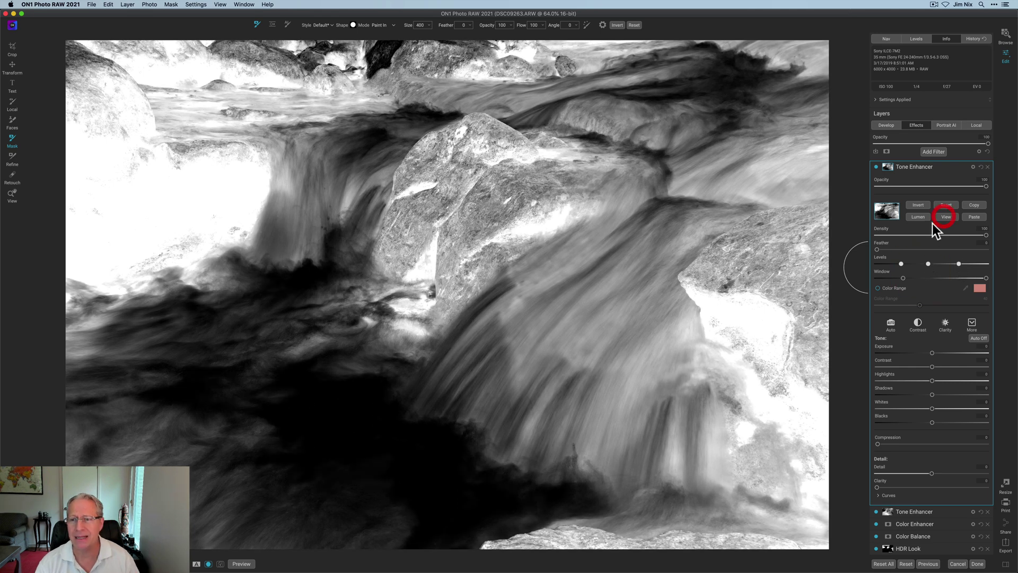
{"action": "left_click", "coordinate": [945, 216]}
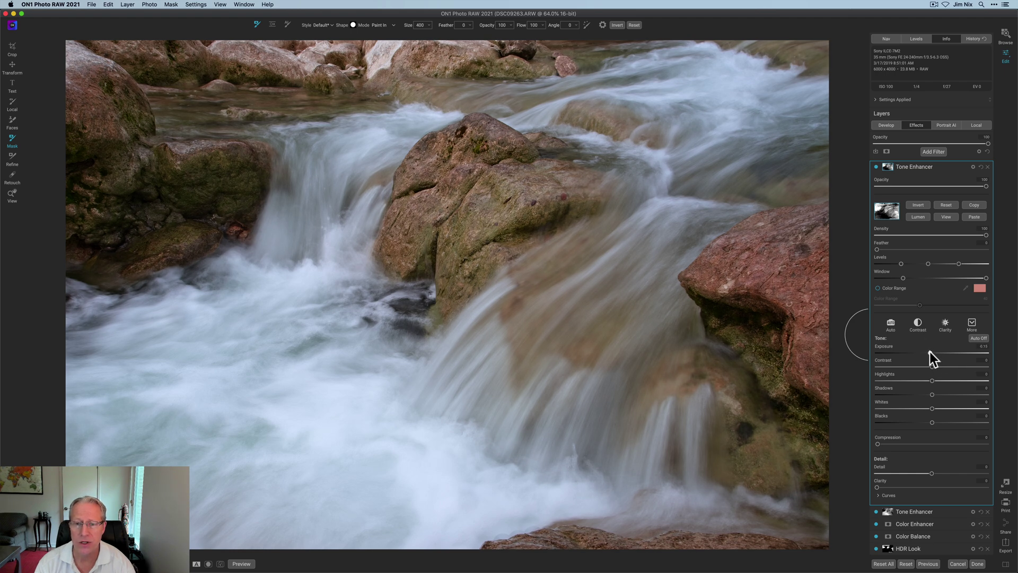
Darken the second Tone Enhancer's exposure to about -0.8, raise its contrast to about 24, and compare the filter off and on.
{"action": "left_click_drag", "start_coordinate": [925, 351], "coordinate": [924, 351]}
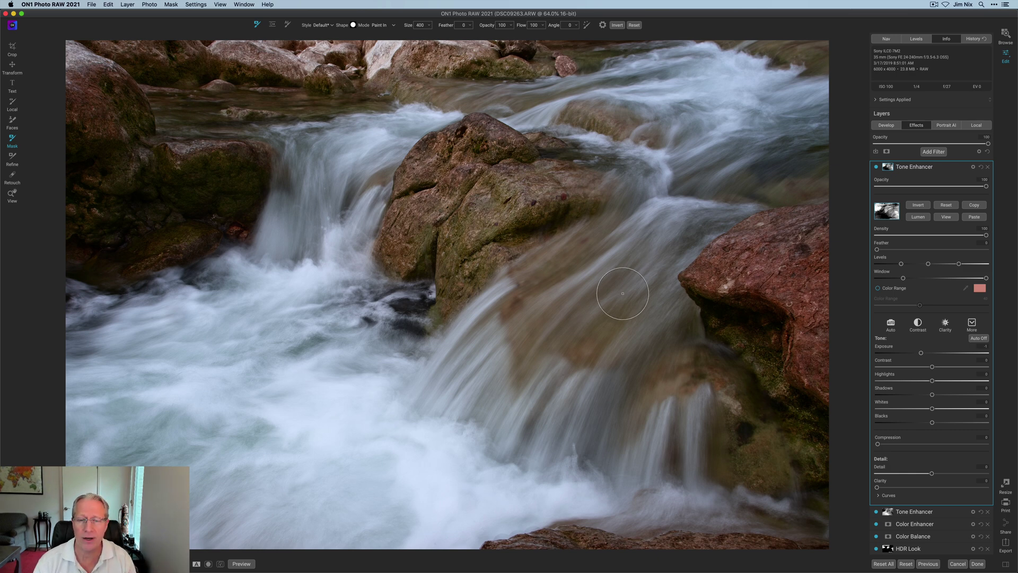
{"action": "left_click", "coordinate": [875, 166]}
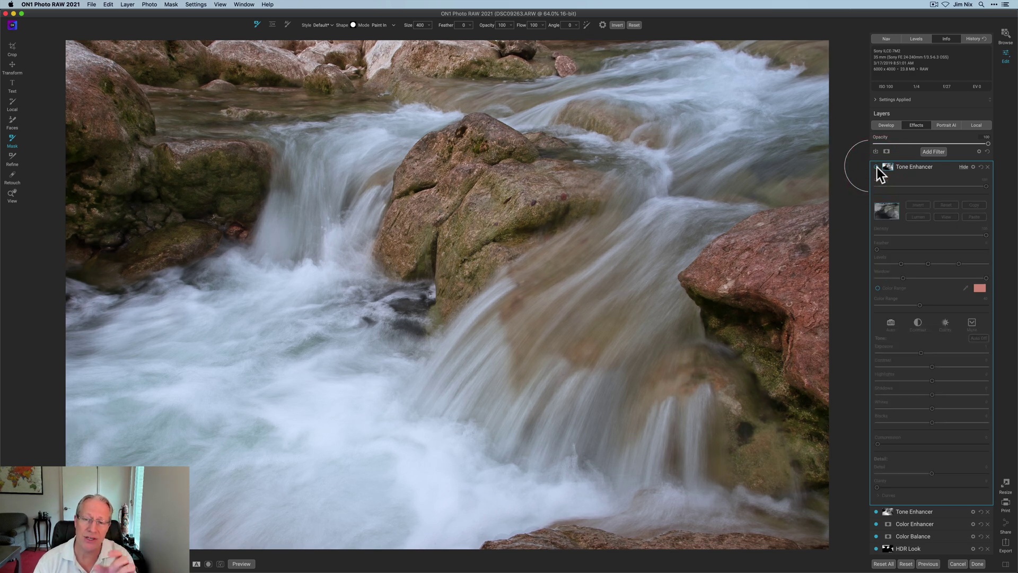
{"action": "left_click", "coordinate": [876, 167]}
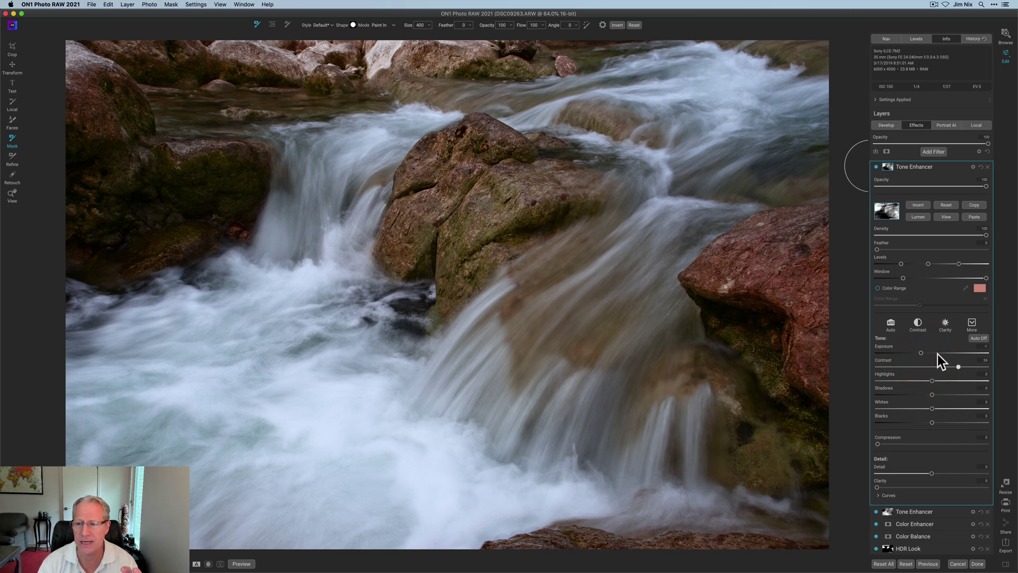
{"action": "left_click_drag", "start_coordinate": [921, 352], "coordinate": [921, 352]}
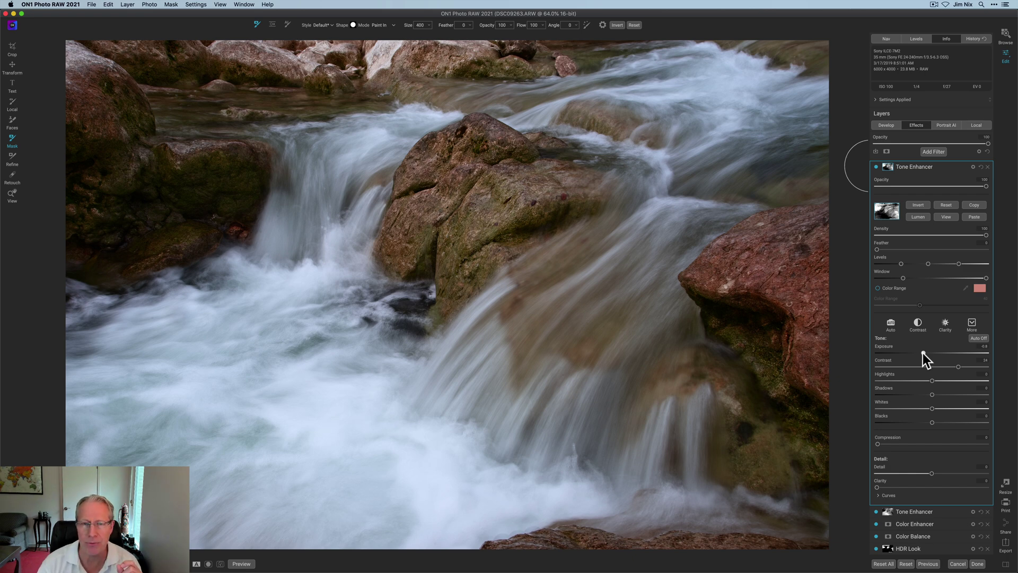
Add a Vignette filter with the Big Softy preset, setting its roundness to about 5 and its size to about 50.
{"action": "left_click", "coordinate": [934, 153]}
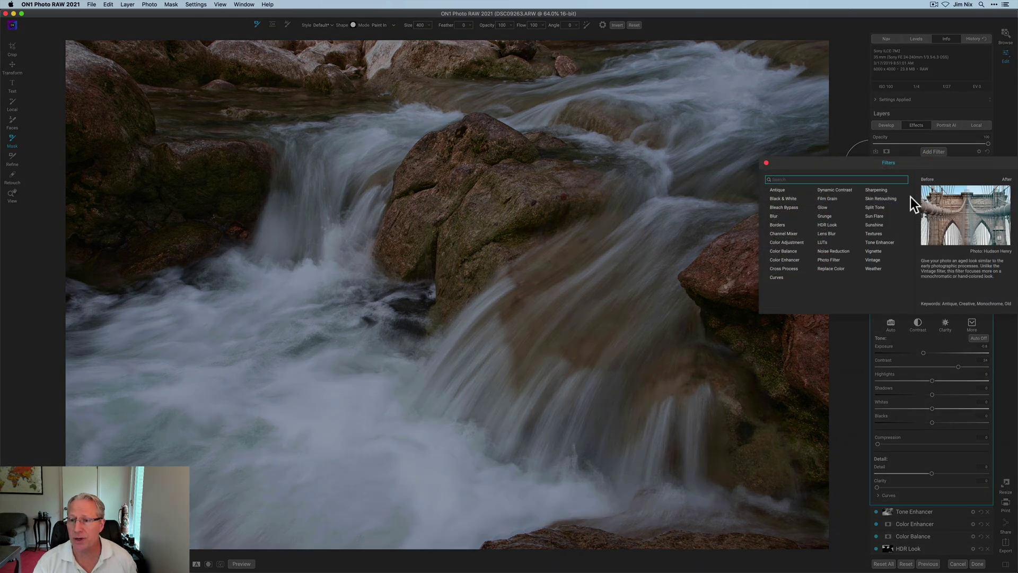
{"action": "left_click", "coordinate": [873, 250]}
{"action": "left_click", "coordinate": [931, 205]}
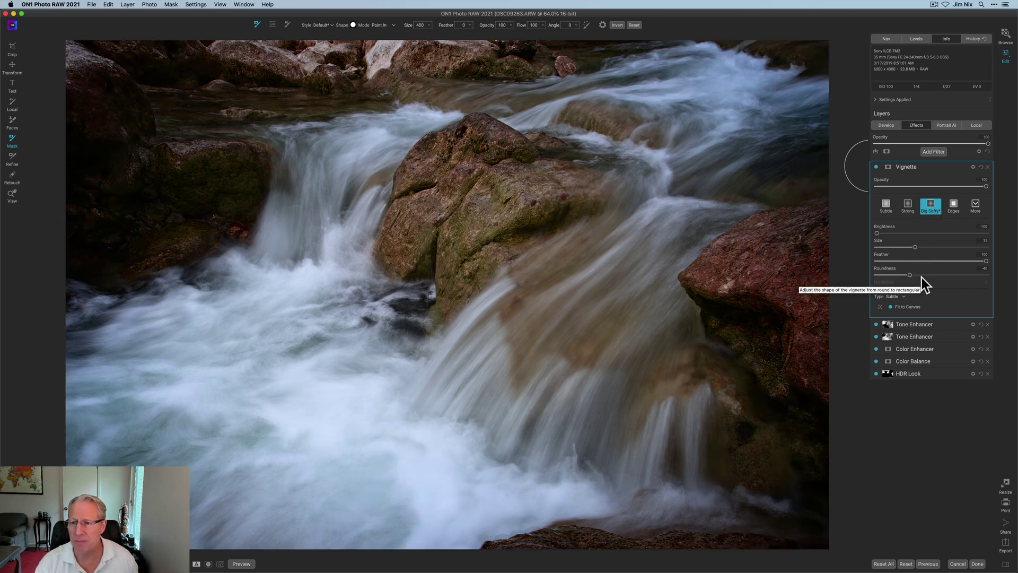
{"action": "left_click_drag", "start_coordinate": [910, 274], "coordinate": [917, 272]}
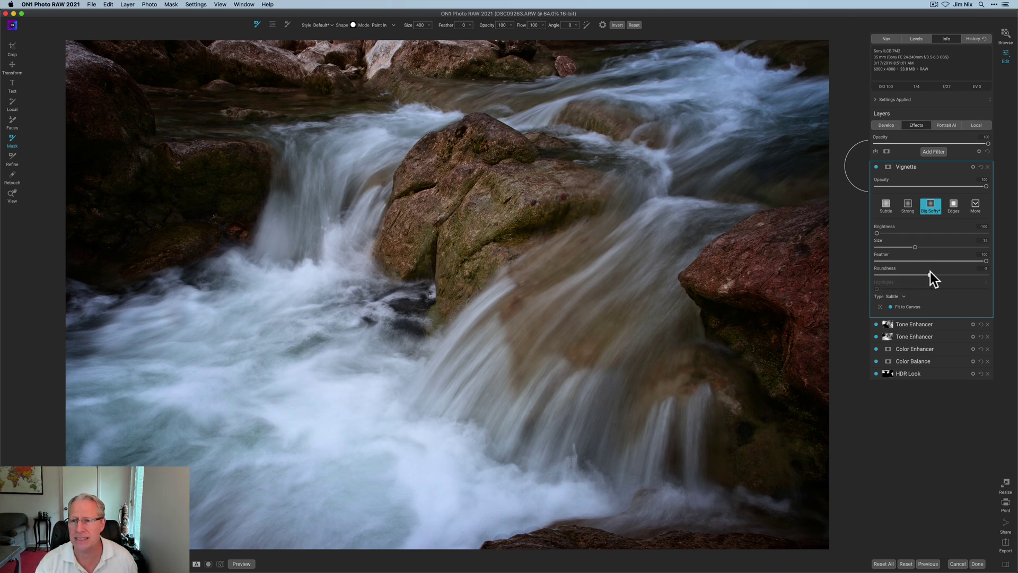
{"action": "left_click_drag", "start_coordinate": [878, 246], "coordinate": [925, 247]}
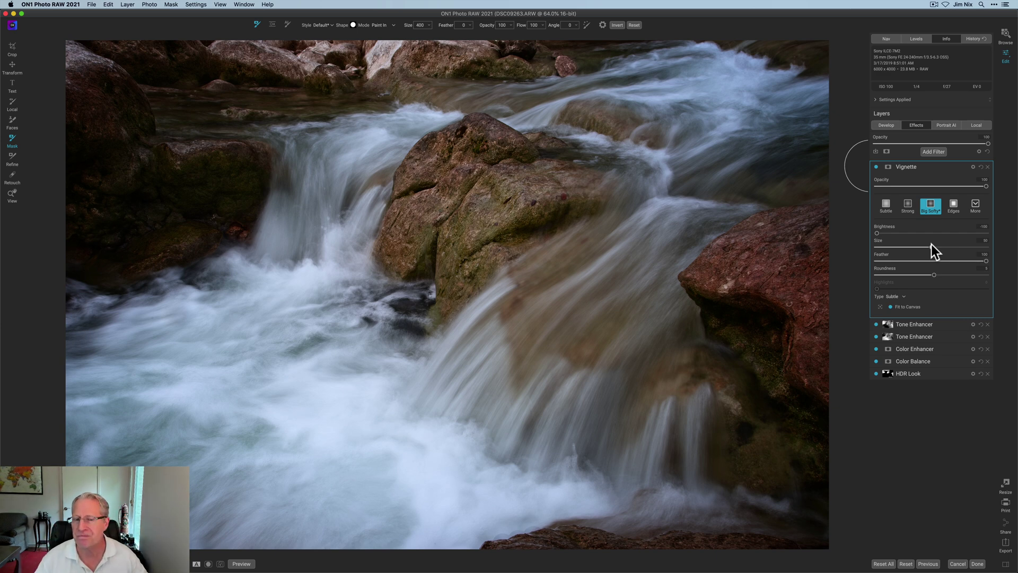
{"action": "left_click", "coordinate": [923, 166]}
Cool the base photo's color temperature to about 4475 and set its tint to about 24 after trying 40.
{"action": "left_click", "coordinate": [886, 125]}
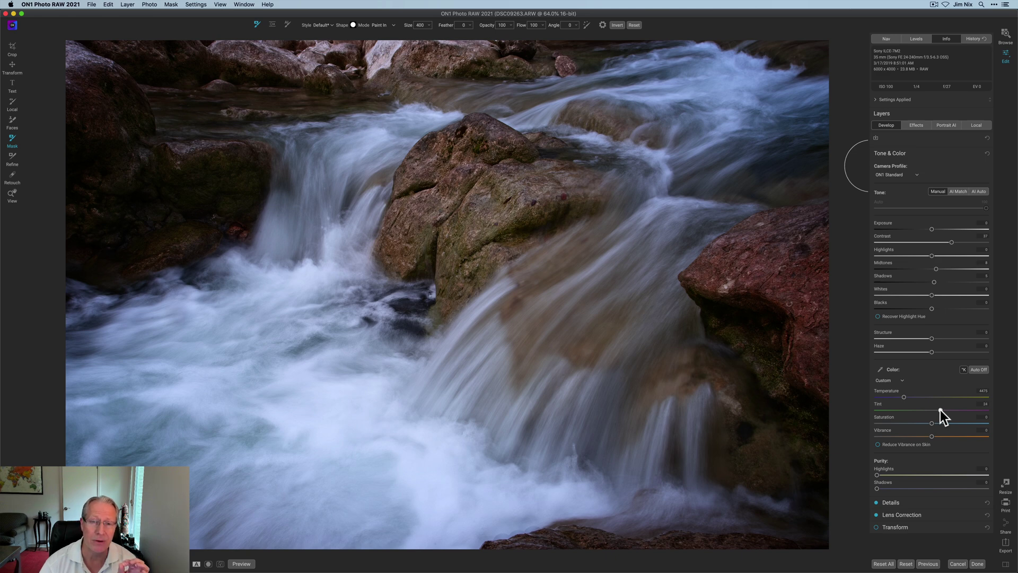
{"action": "mouse_move", "coordinate": [947, 409]}
{"action": "left_mouse_down"}
{"action": "mouse_move", "coordinate": [969, 406]}
{"action": "mouse_move", "coordinate": [945, 412]}
{"action": "left_mouse_up"}
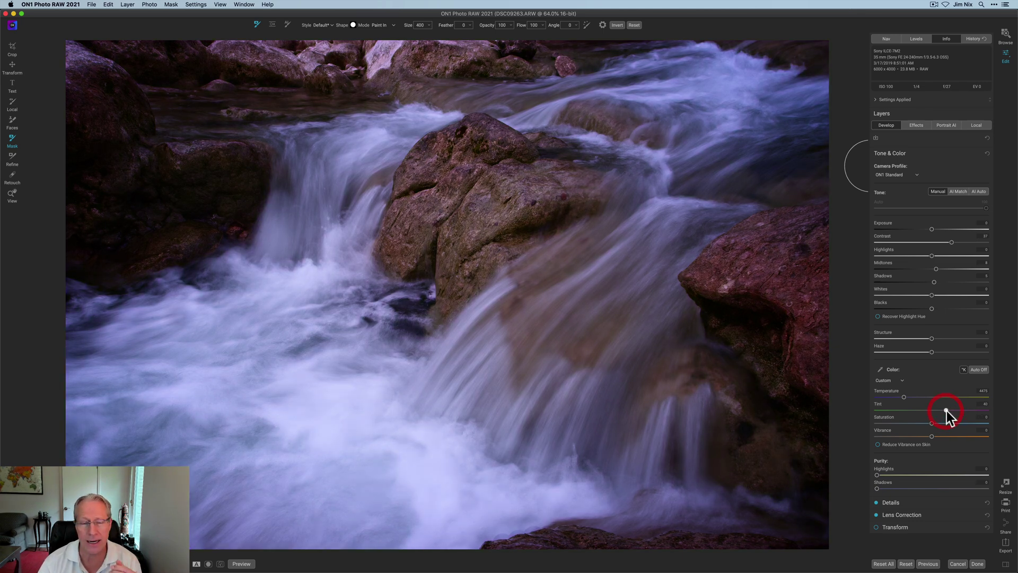
{"action": "left_click_drag", "start_coordinate": [946, 411], "coordinate": [943, 411]}
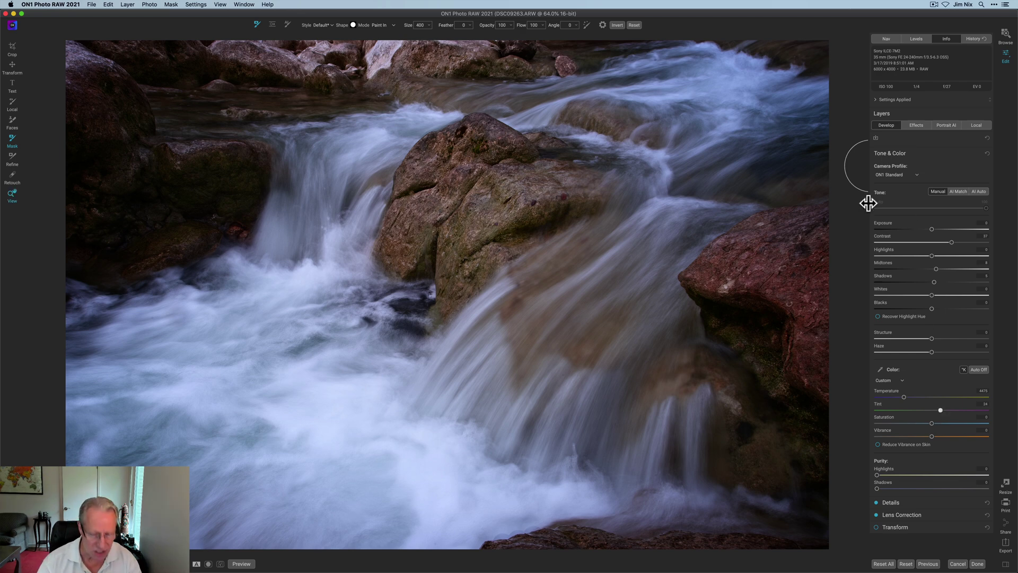
Compare the edit with the original photo, warming the color temperature slightly and lowering the tint to about 16.
{"action": "key", "text": "z"}
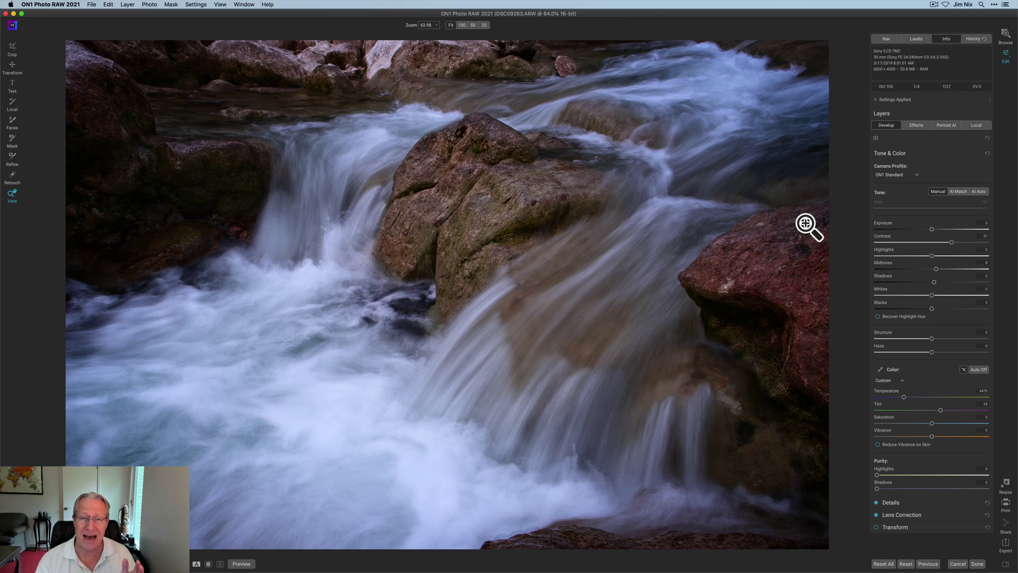
{"action": "key", "text": "super+p"}
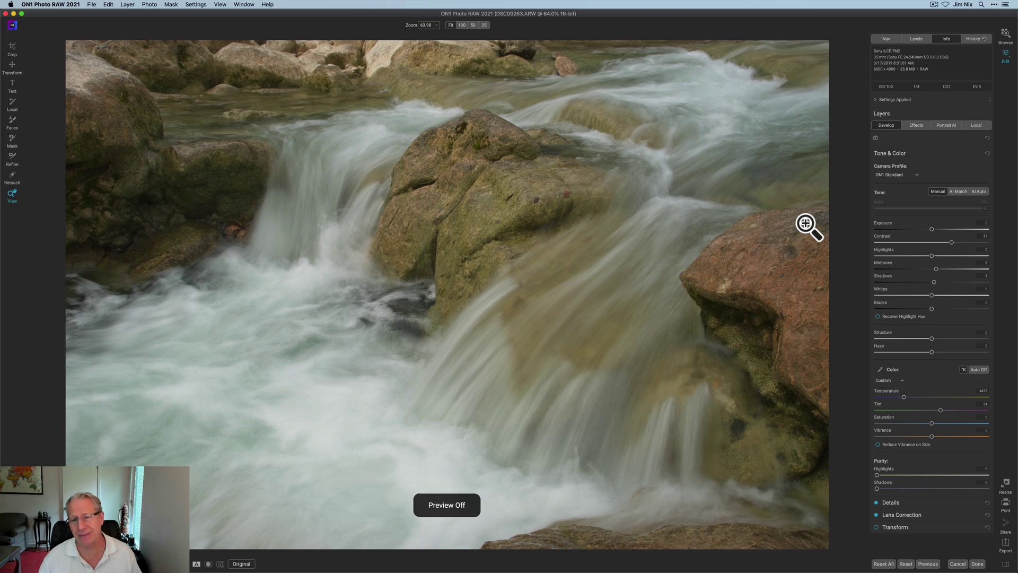
{"action": "key", "text": "backslash"}
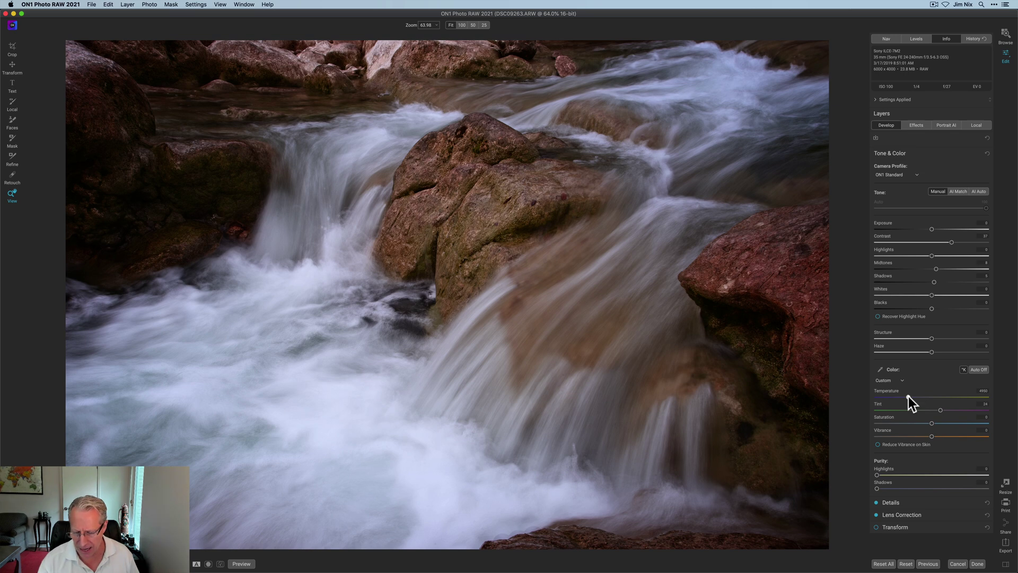
{"action": "key", "text": "backslash"}
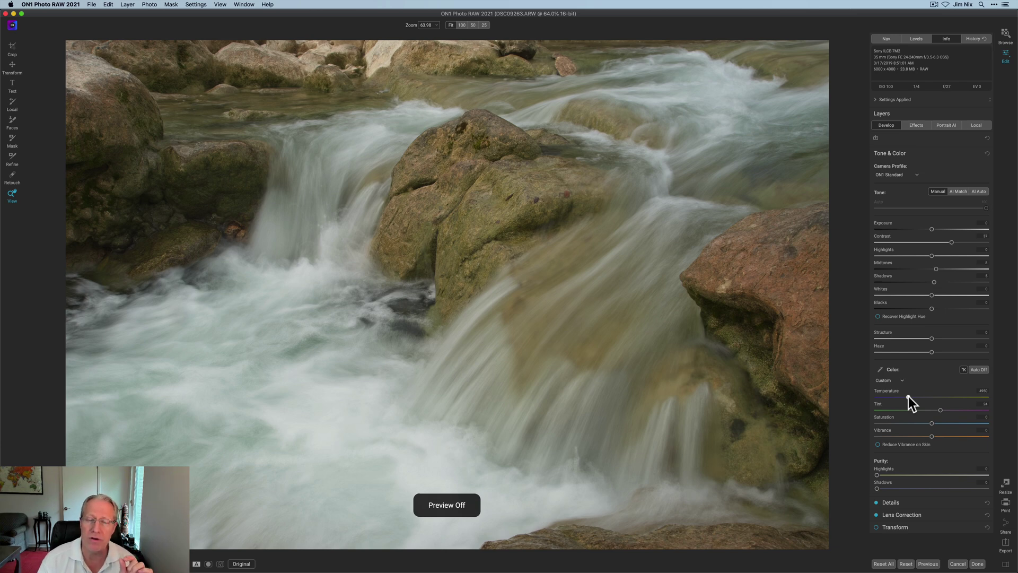
{"action": "key", "text": "backslash"}
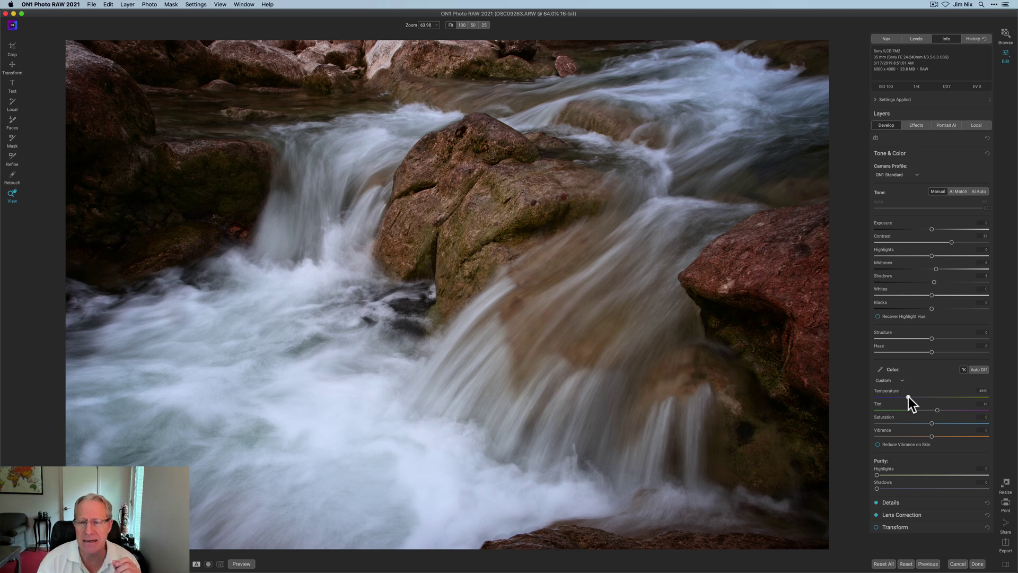
Compare the original and the edit in a split view, shifting the divider before closing the comparison.
{"action": "left_click", "coordinate": [202, 565]}
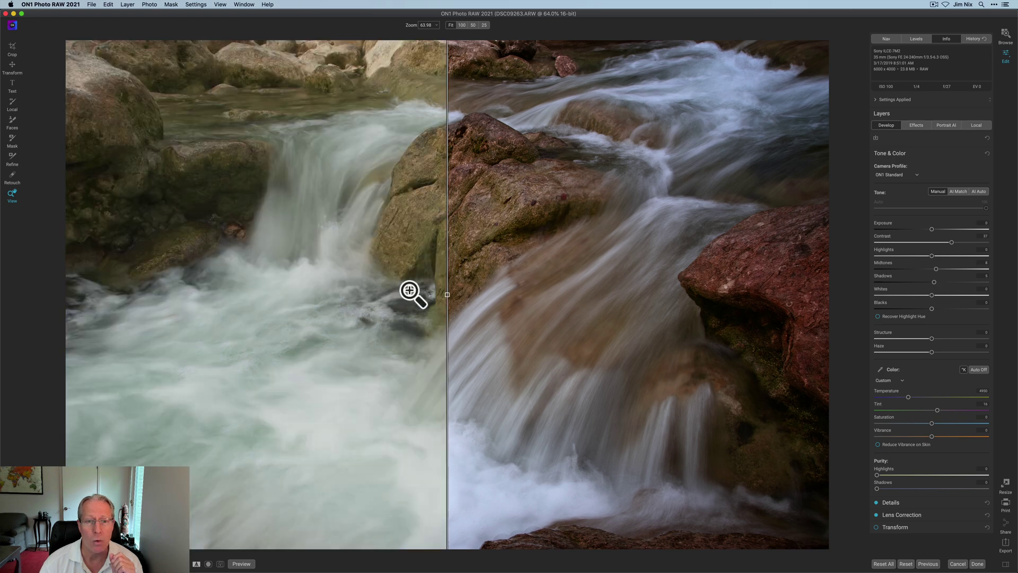
{"action": "left_click_drag", "start_coordinate": [448, 295], "coordinate": [402, 281]}
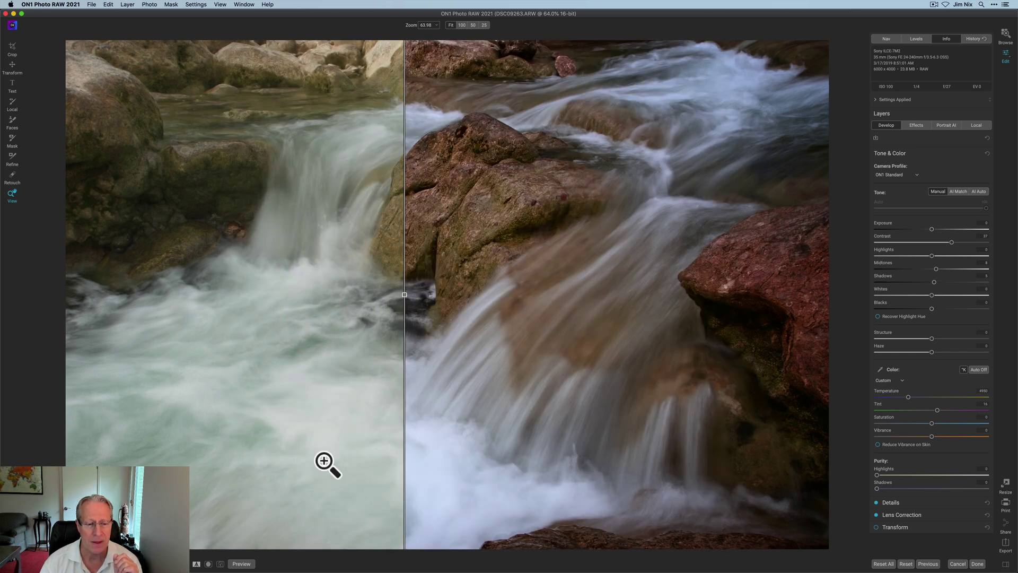
{"action": "left_click", "coordinate": [196, 563]}
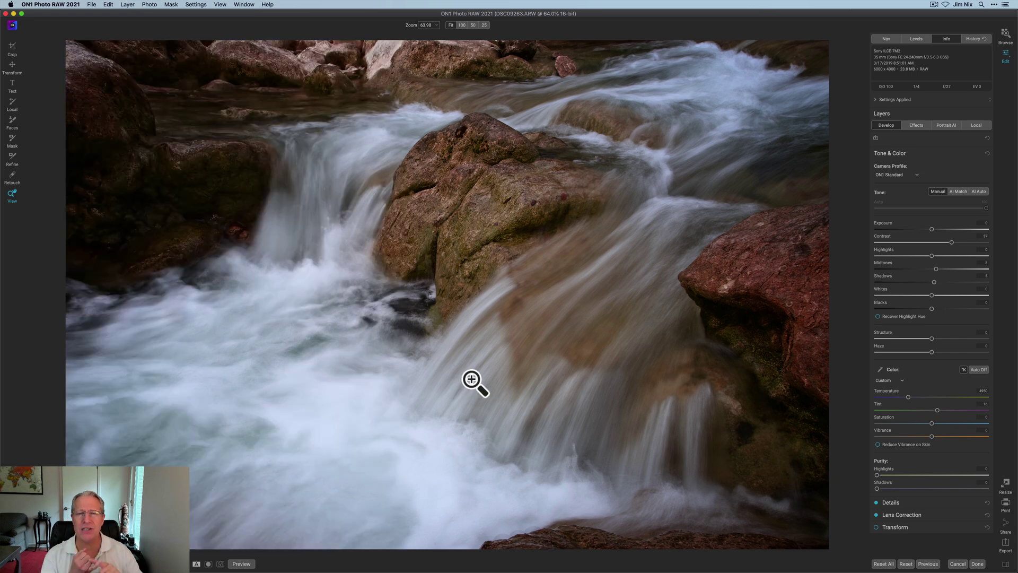